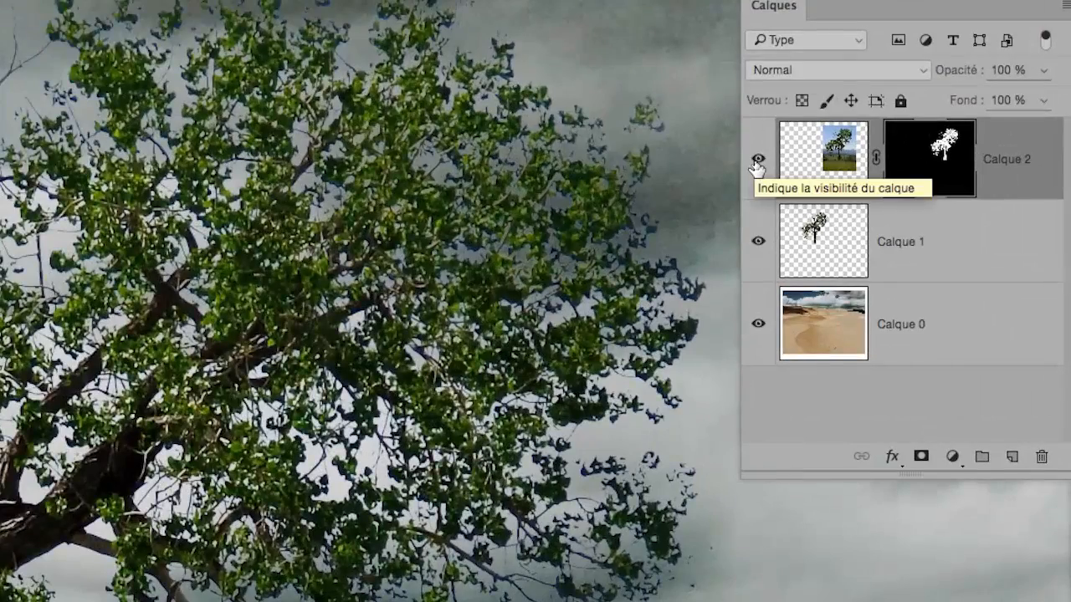
Toggle the visibility of Calque 2 to compare the sky with and without the masked tree
left_click(757, 160)
left_click(757, 161)
left_click(756, 161)
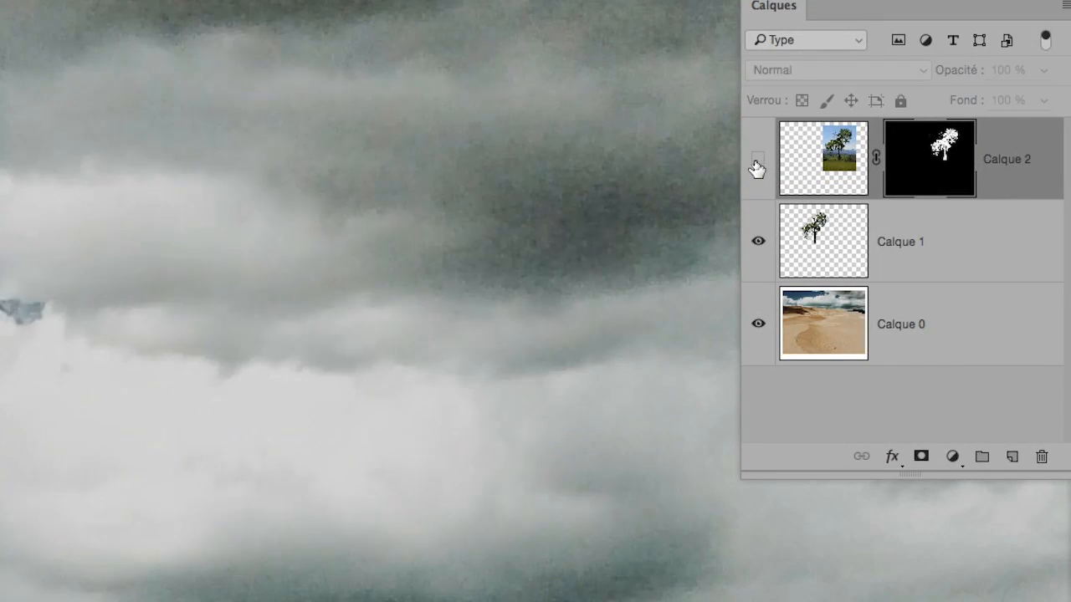
left_click(757, 161)
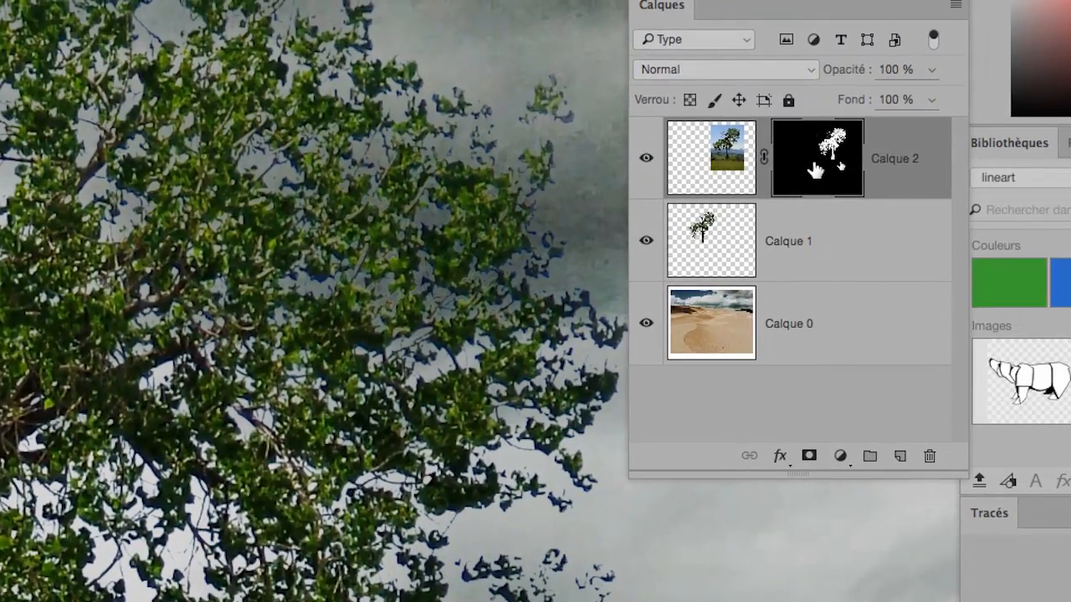
Bring up the mask properties of Calque 2 and open Contour du masque for its layer mask
double_click(912, 165)
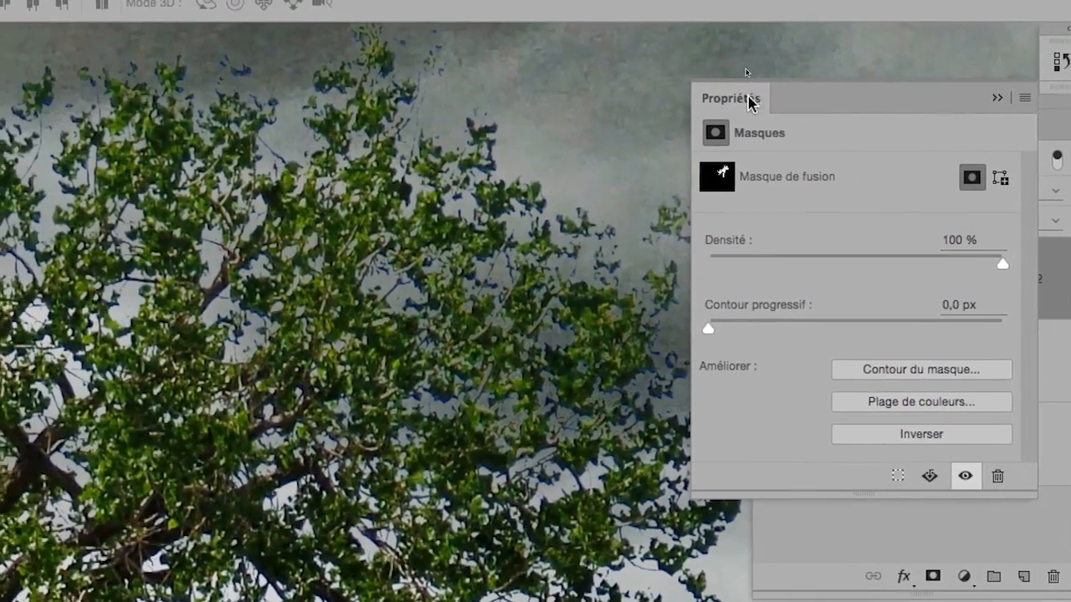
left_click_drag(748, 99, 376, 133)
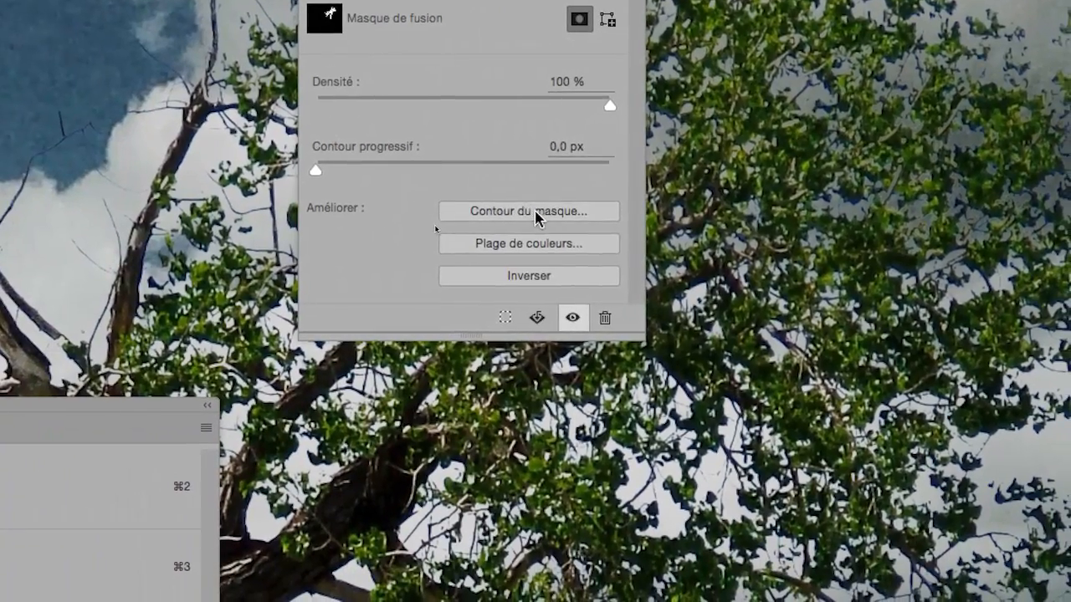
left_click(538, 238)
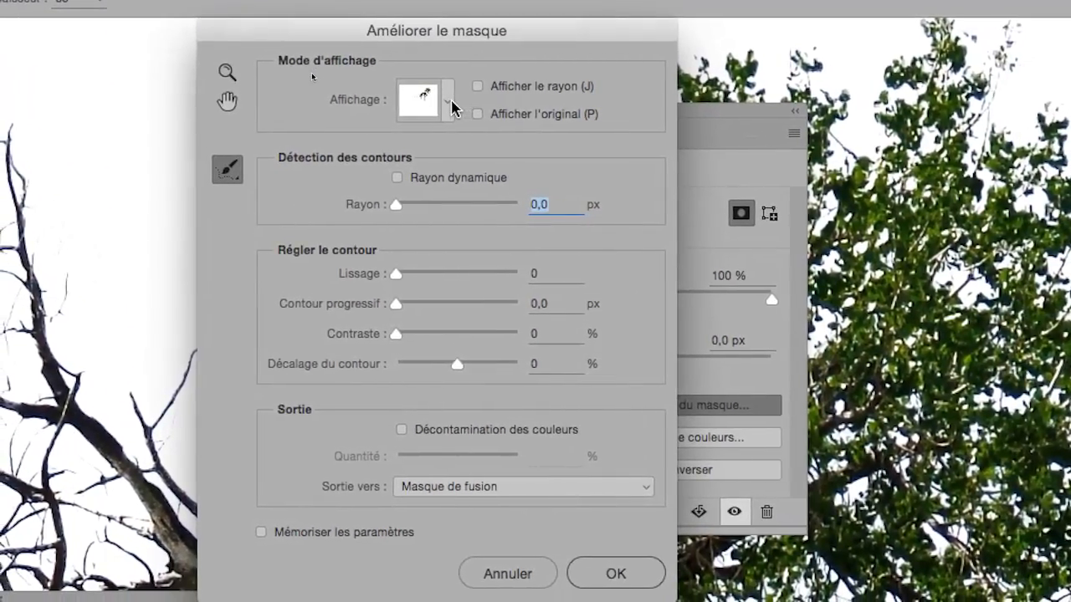
Set the mask preview mode to Sur calques and move the Calques panel and the dialog off the tree
left_click(489, 136)
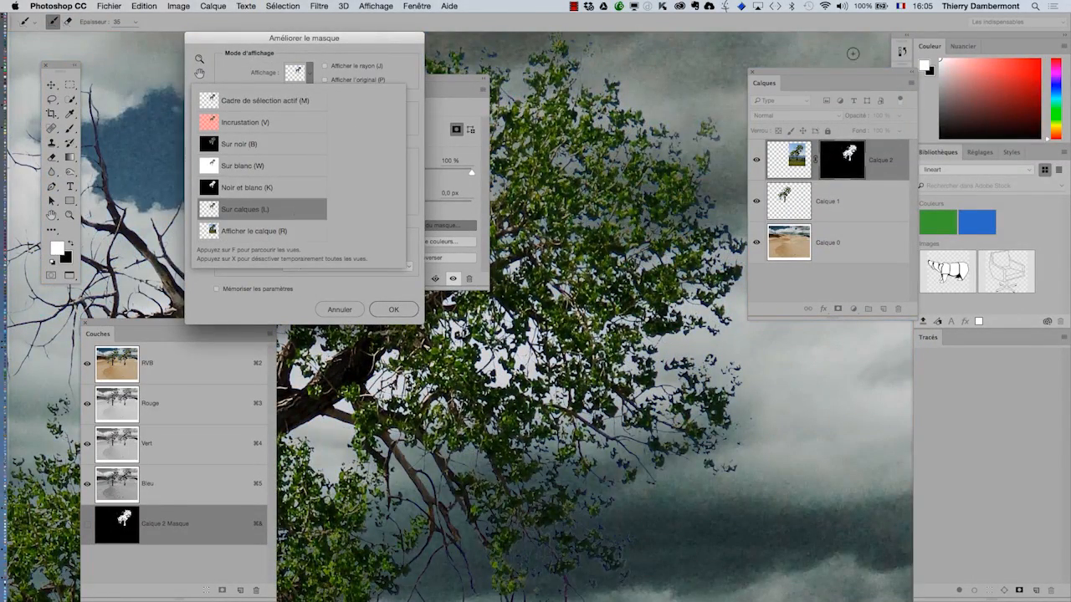
left_click(814, 74)
left_click_drag(813, 74, 872, 99)
left_click_drag(348, 38, 311, 32)
left_click(275, 72)
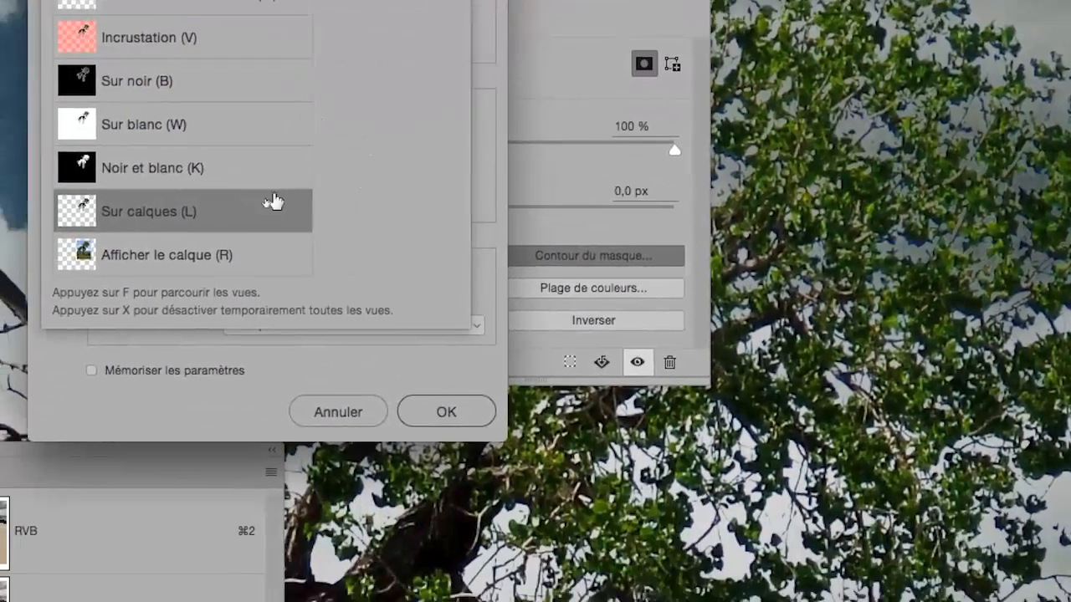
left_click(276, 205)
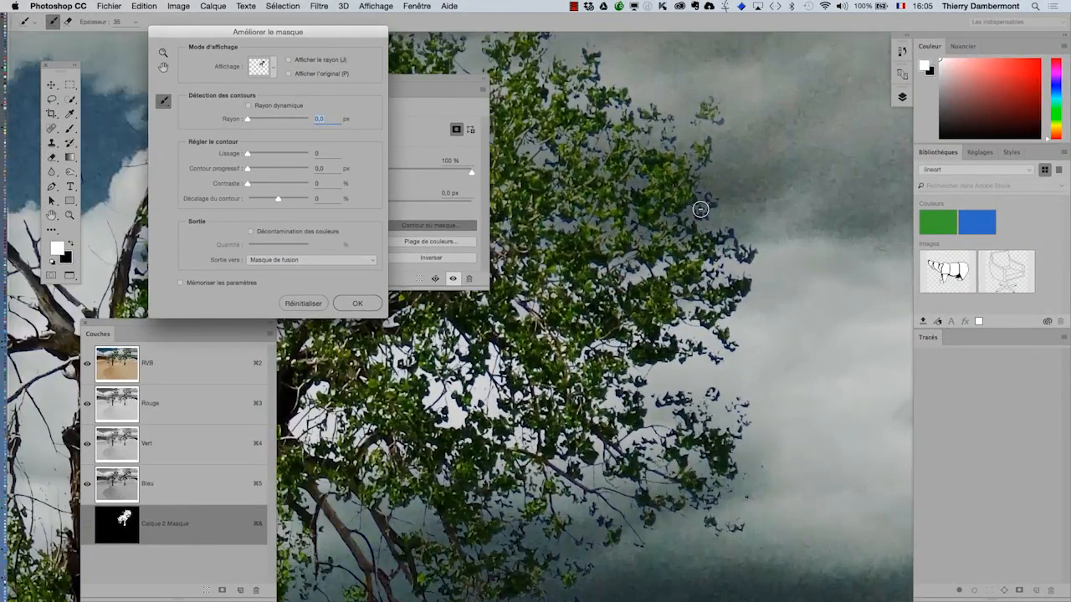
Enable Décontamination des couleurs for the mask with a Quantité of 94 %
scroll(700, 210, "up", 2)
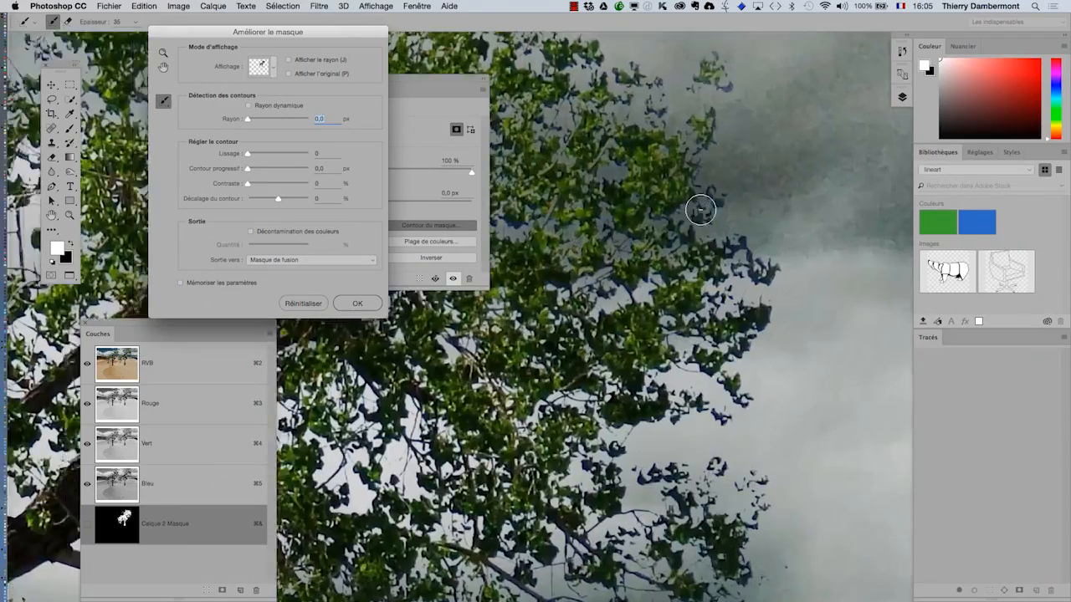
left_click(251, 232)
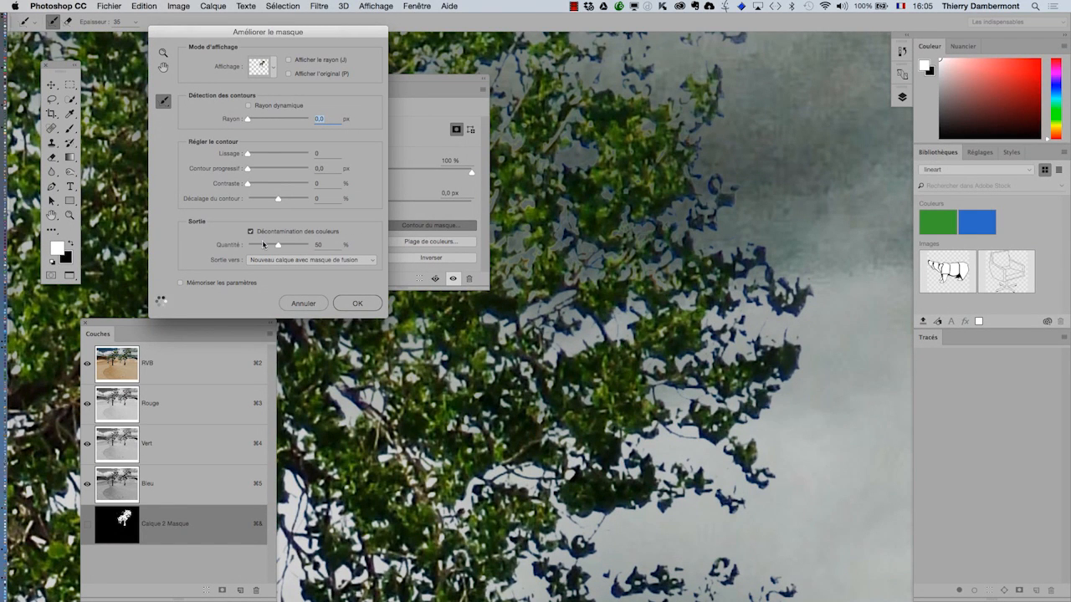
left_click_drag(284, 247, 303, 246)
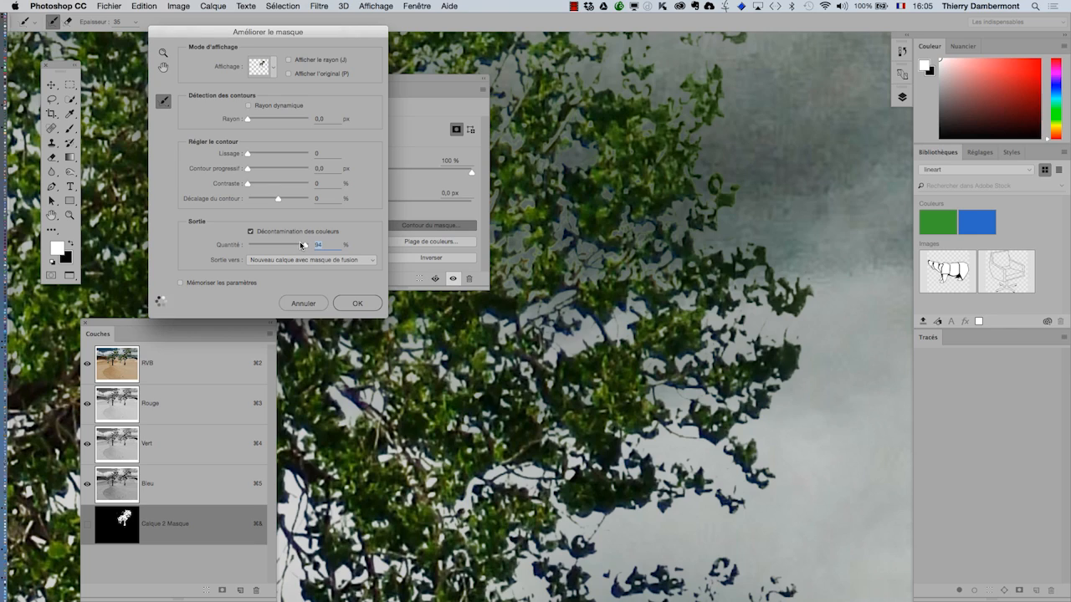
Compare the leaf edges with colour decontamination off and on, leaving it enabled
key("alt")
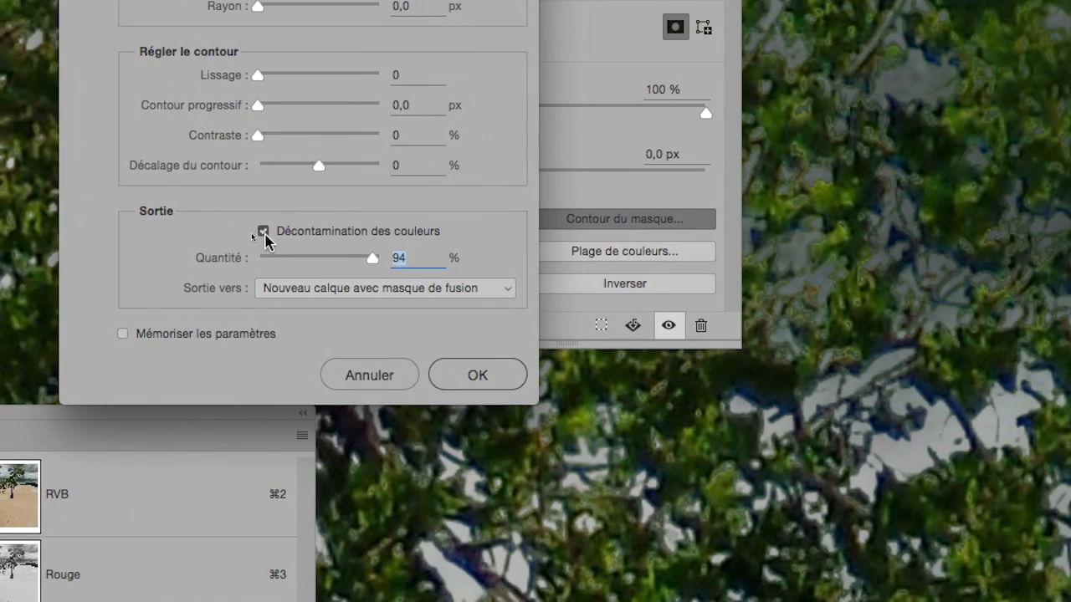
left_click(263, 234)
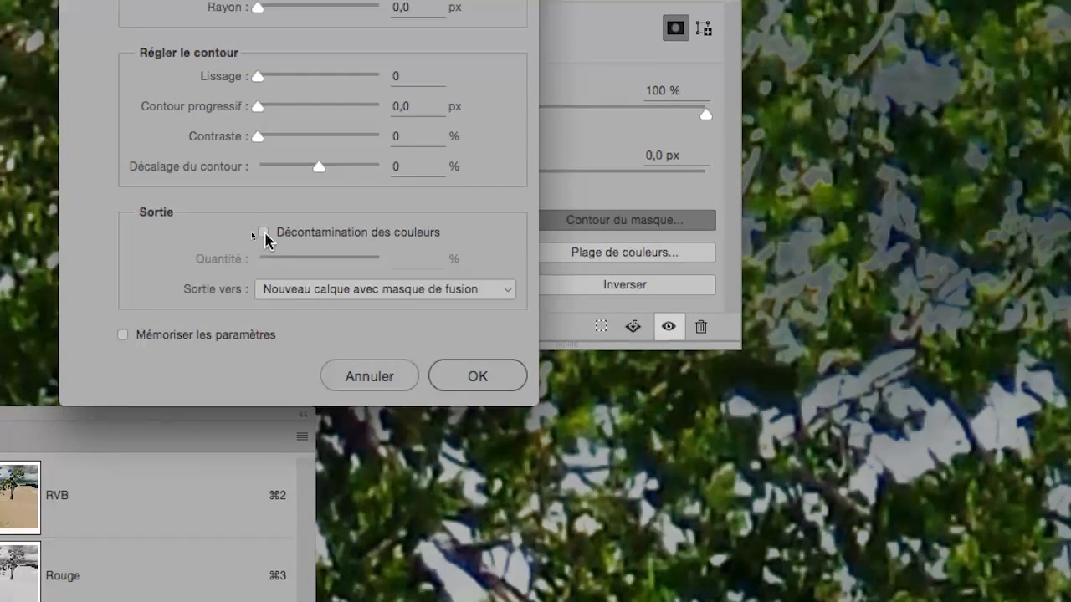
left_click(263, 233)
key("alt")
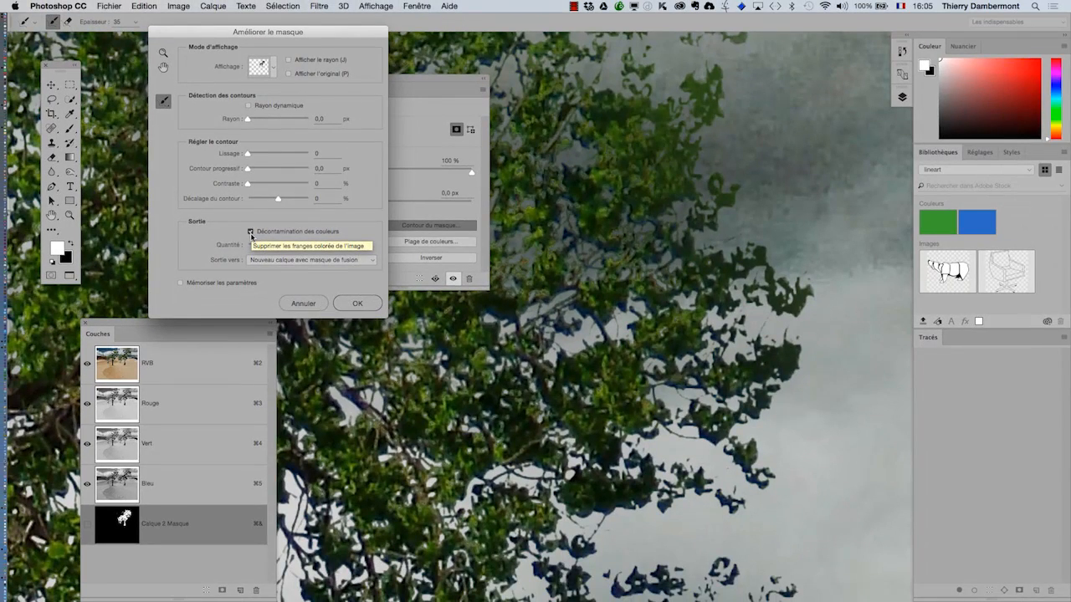
left_click(251, 233)
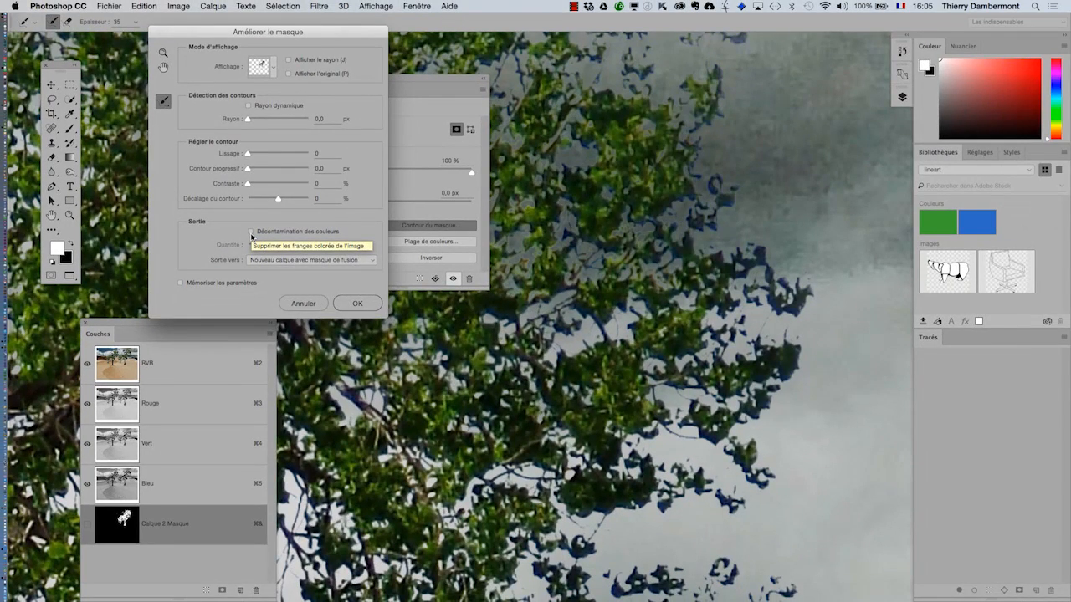
left_click(251, 234)
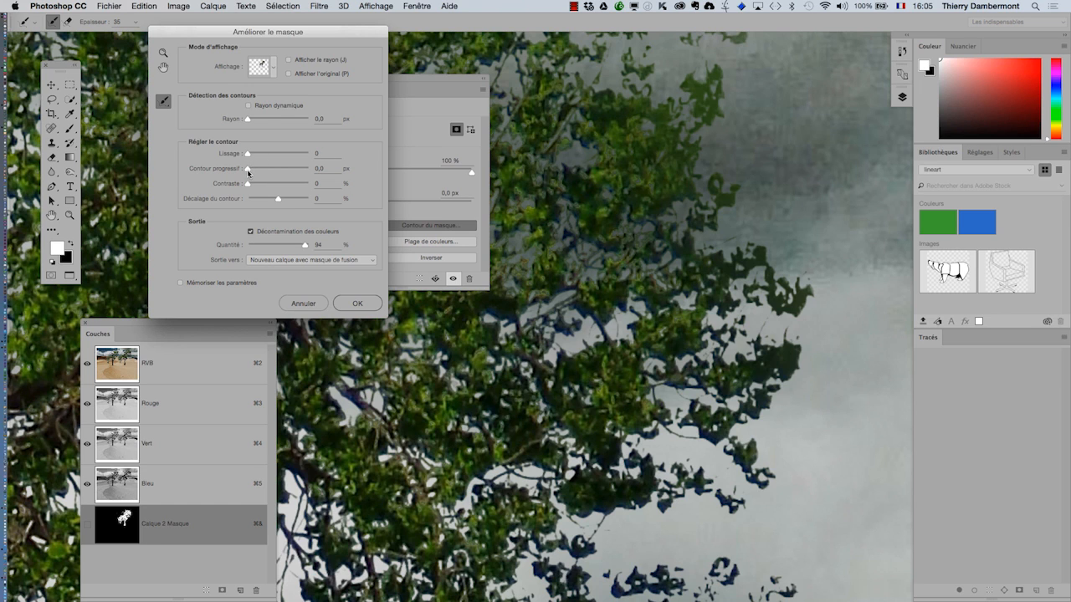
Try softening and shrinking the mask edge with a Contour progressif of 1,9 px and a Décalage du contour of -29 %
left_click_drag(248, 171, 248, 172)
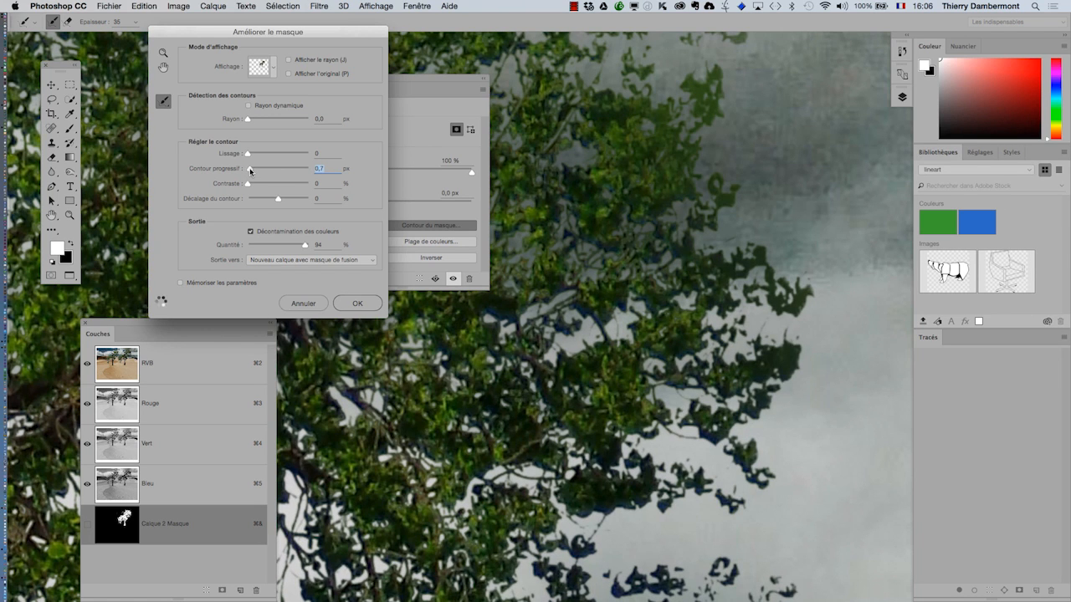
left_click_drag(249, 171, 260, 172)
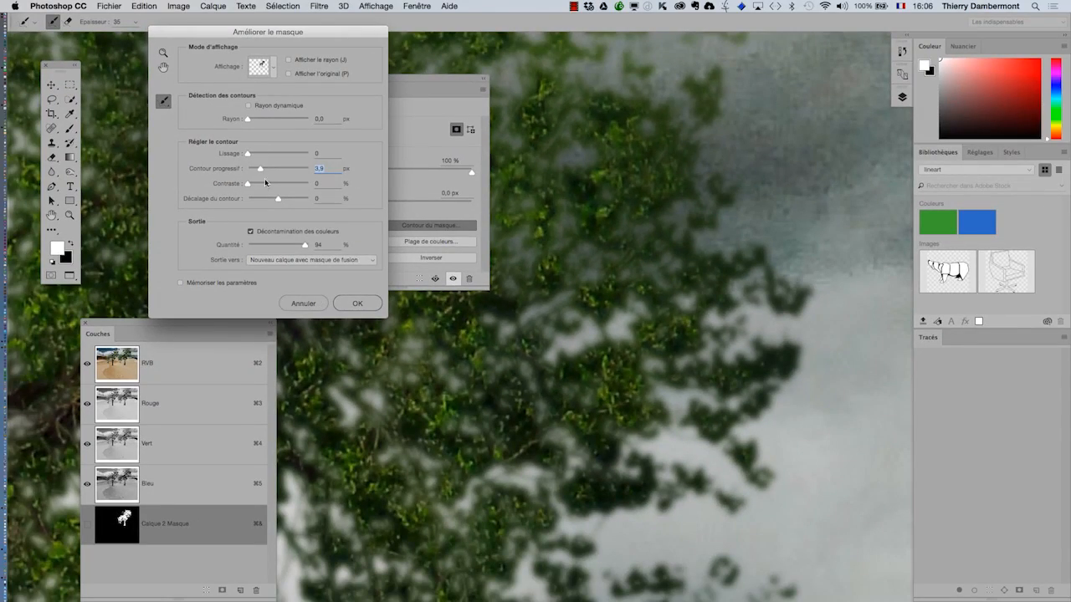
left_click_drag(260, 170, 274, 201)
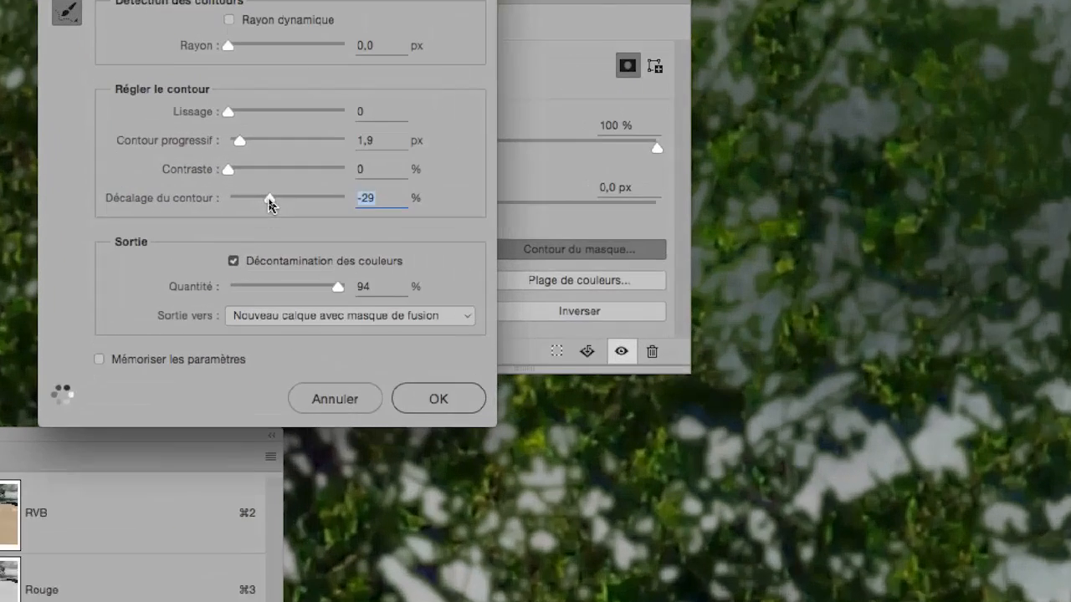
key("alt")
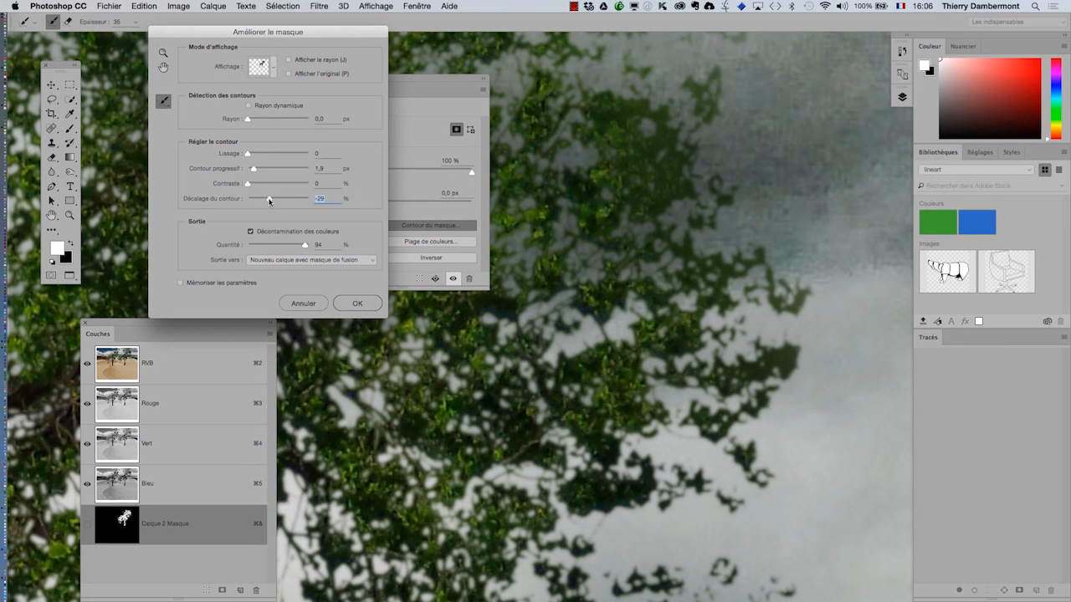
Try a Contour progressif of 1,2 px with a Décalage du contour of -33 % on the mask edge
left_click(252, 169)
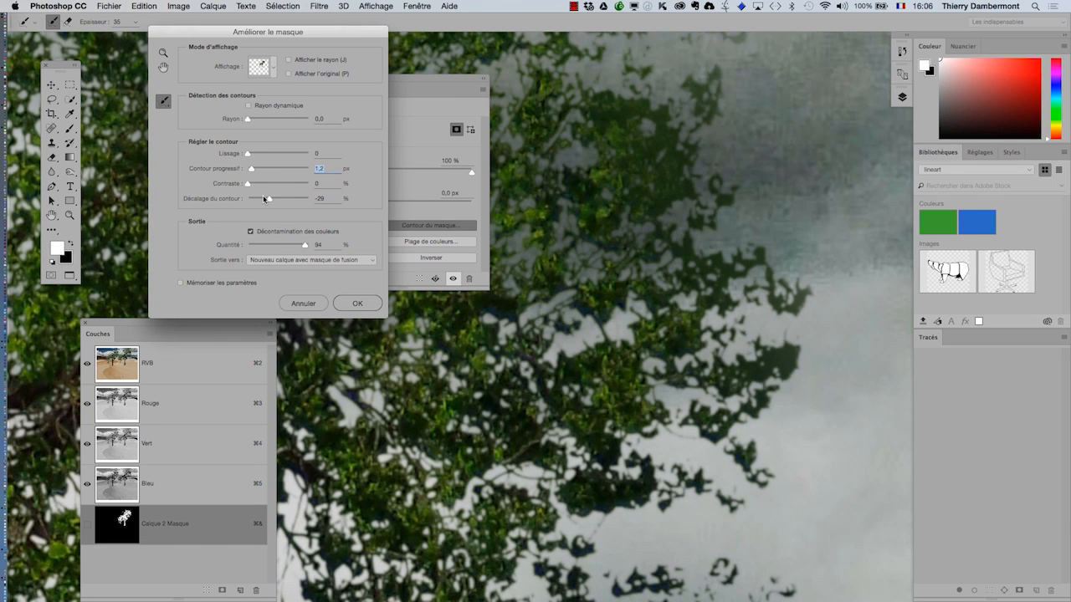
left_click_drag(269, 201, 272, 201)
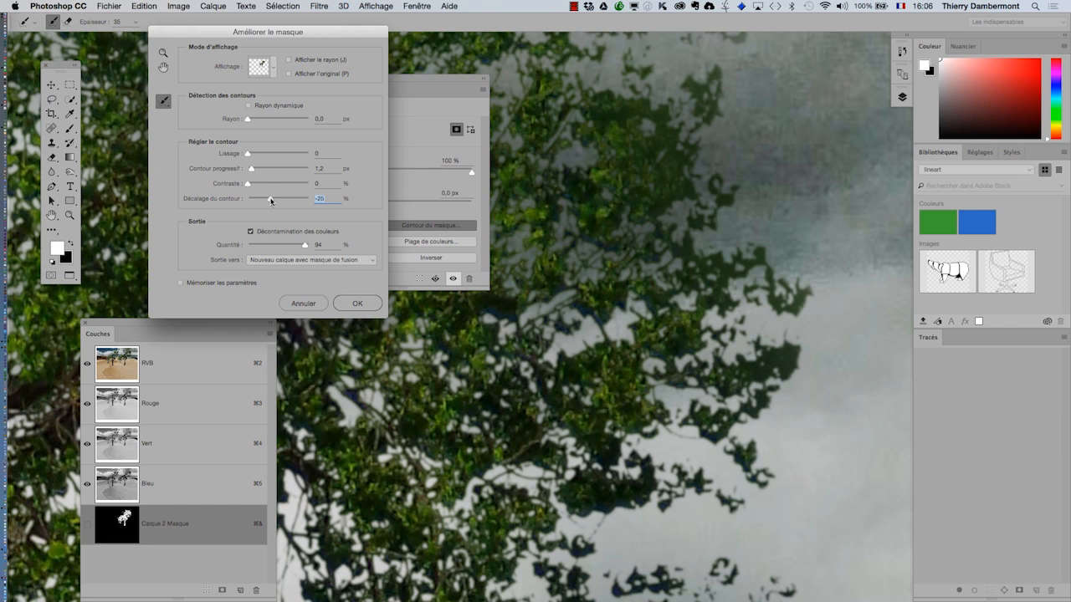
left_click_drag(269, 201, 266, 202)
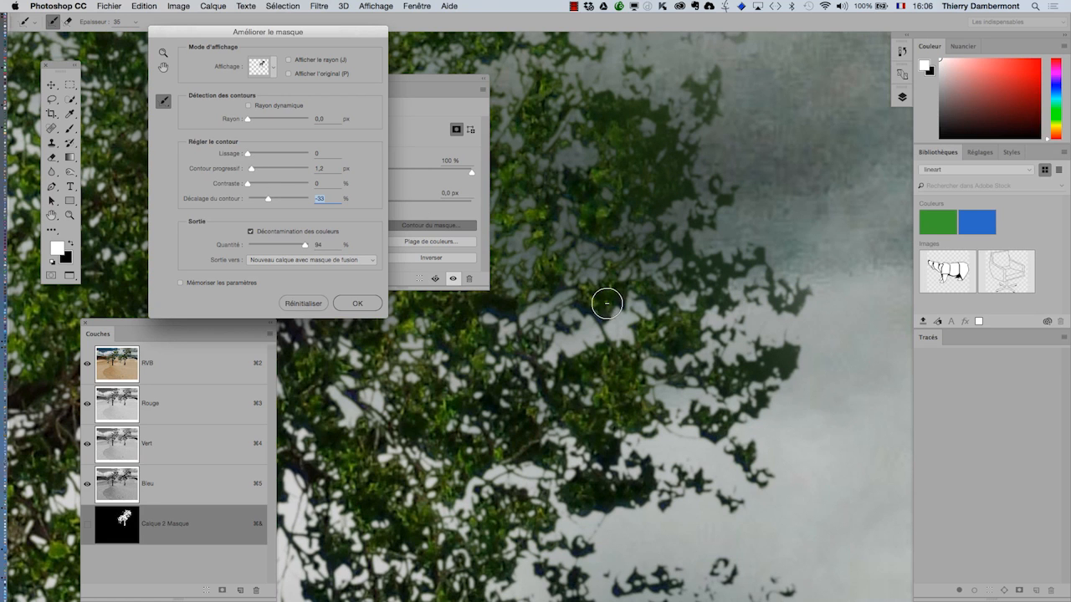
Inspect the lower foliage and try a Décalage du contour of -40 % on the mask
scroll(602, 301, "down", 5)
scroll(603, 300, "down", 3)
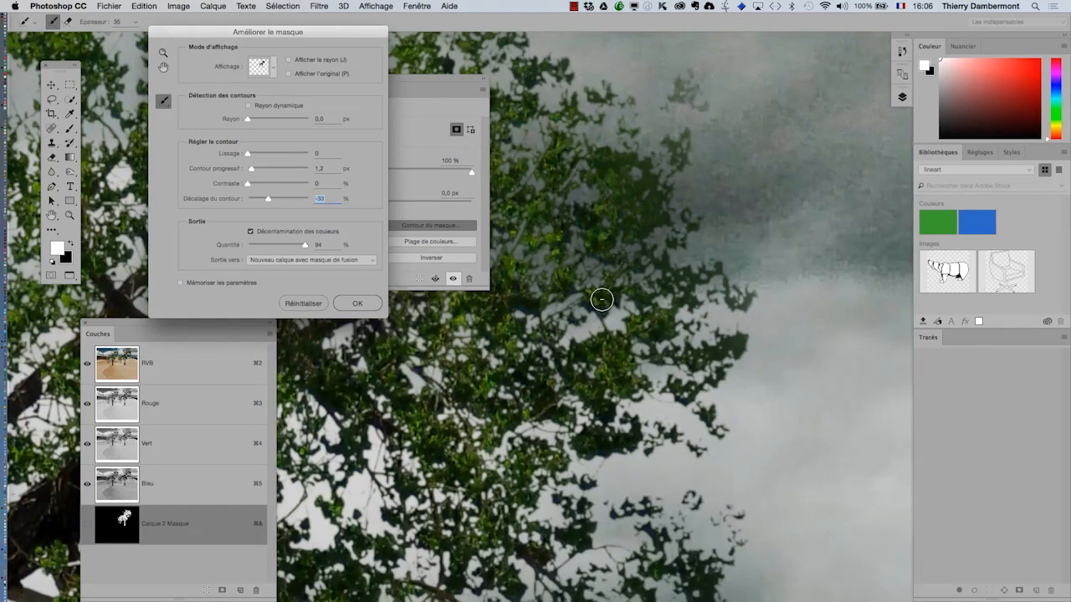
scroll(605, 301, "up", 3)
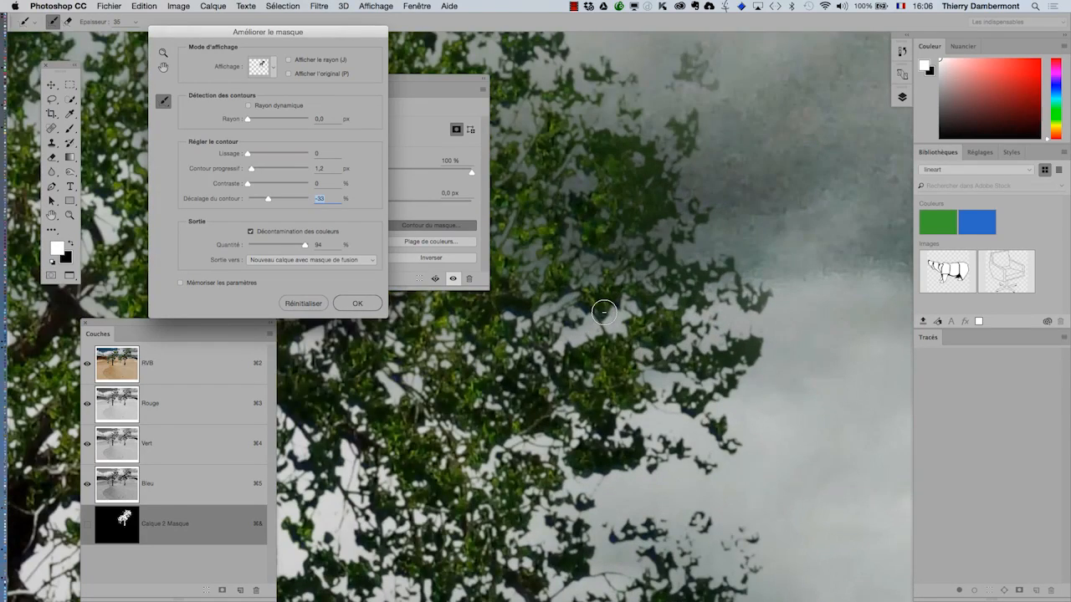
left_click_drag(652, 364, 642, 170)
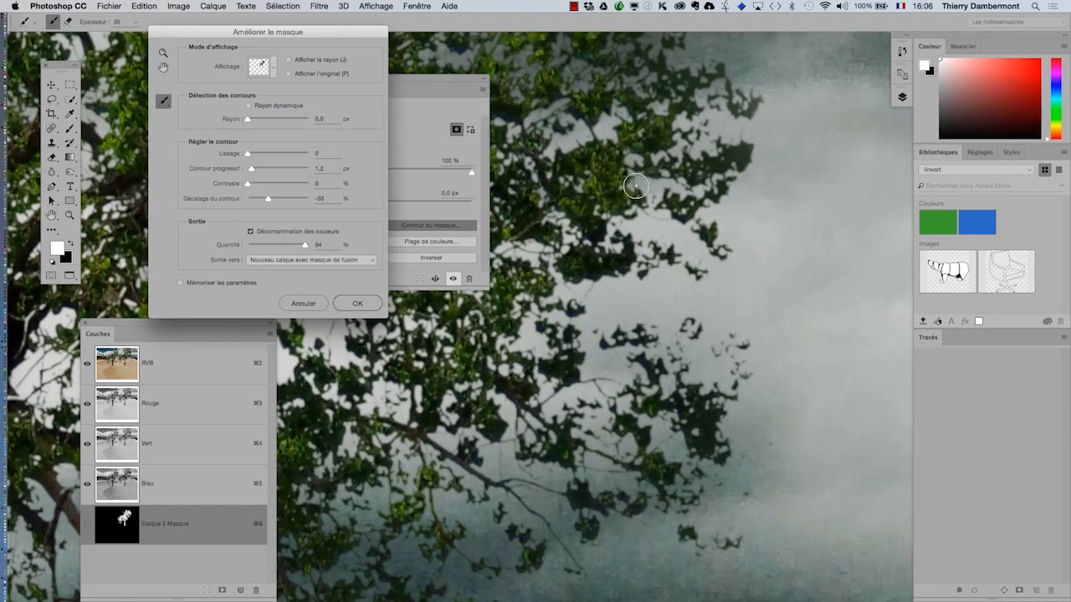
left_click_drag(687, 344, 696, 327)
left_click_drag(265, 200, 265, 202)
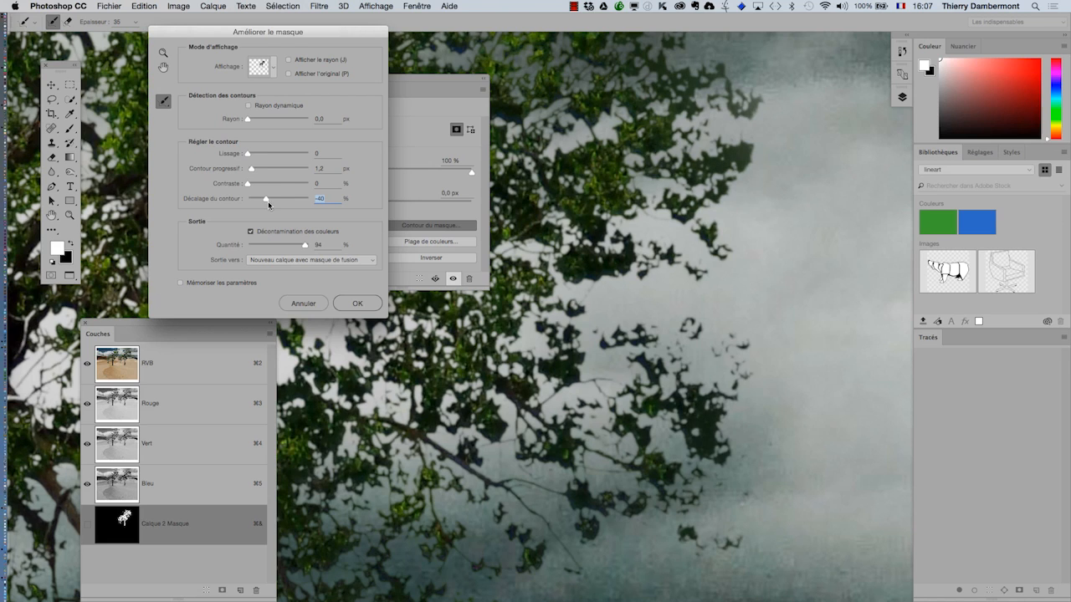
Try smoothing the mask edge with a Lissage of 13, and reset it to 0
left_click(252, 170)
left_click_drag(248, 155, 256, 154)
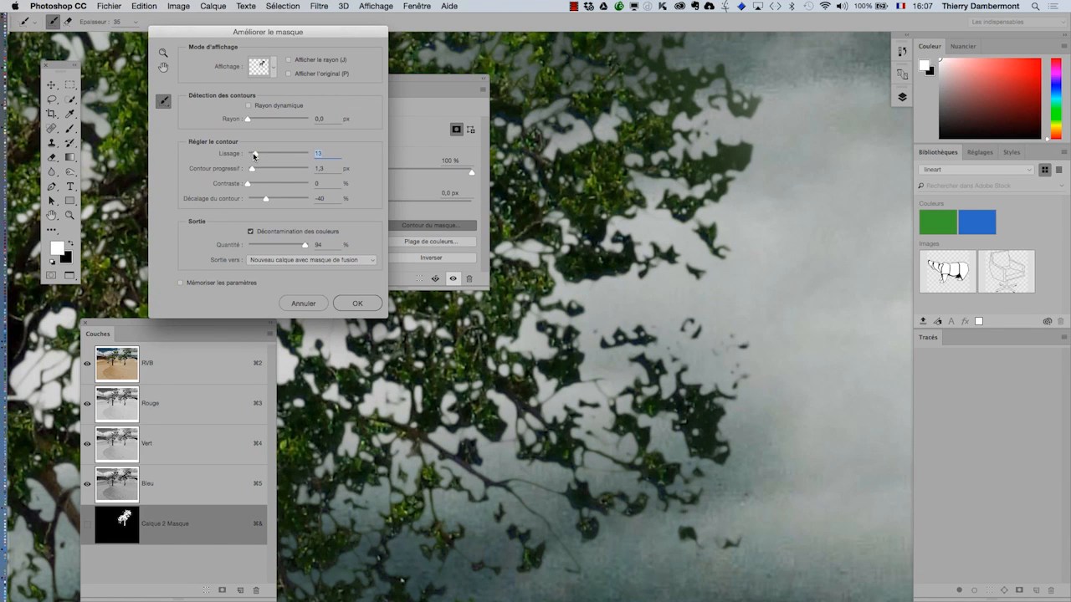
left_click_drag(254, 155, 247, 155)
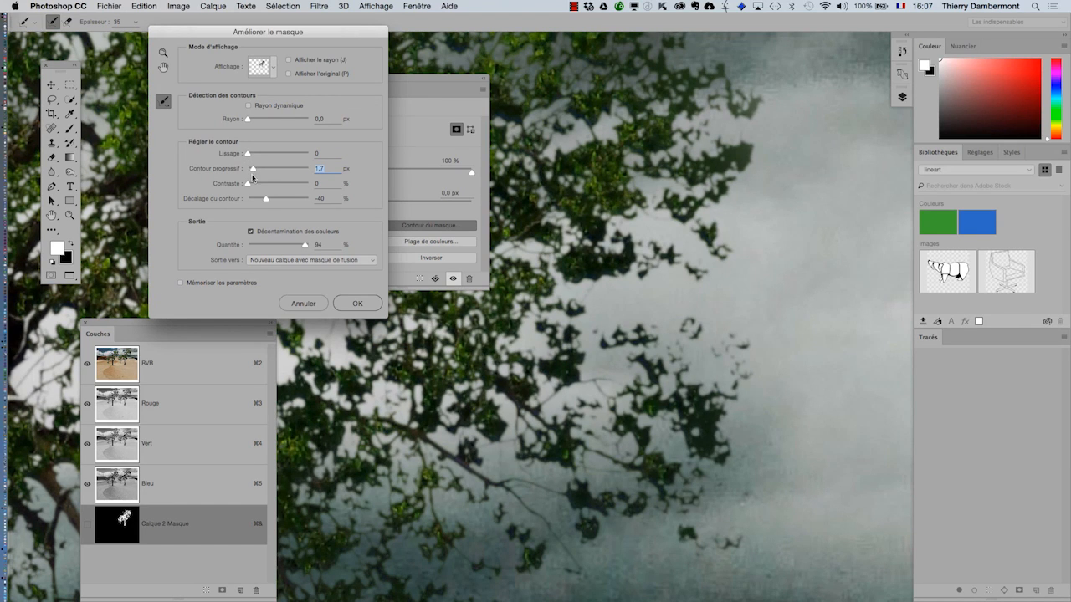
Set the mask's Décalage du contour to -25 % and its Contour progressif to 1,3 px
left_click_drag(262, 200, 269, 203)
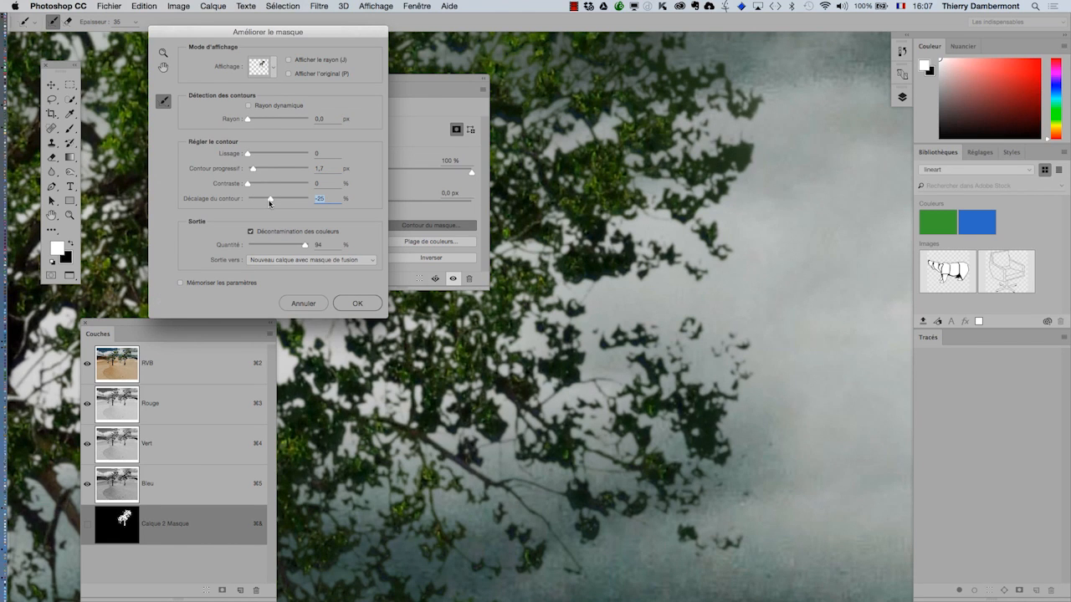
left_click_drag(256, 168, 257, 174)
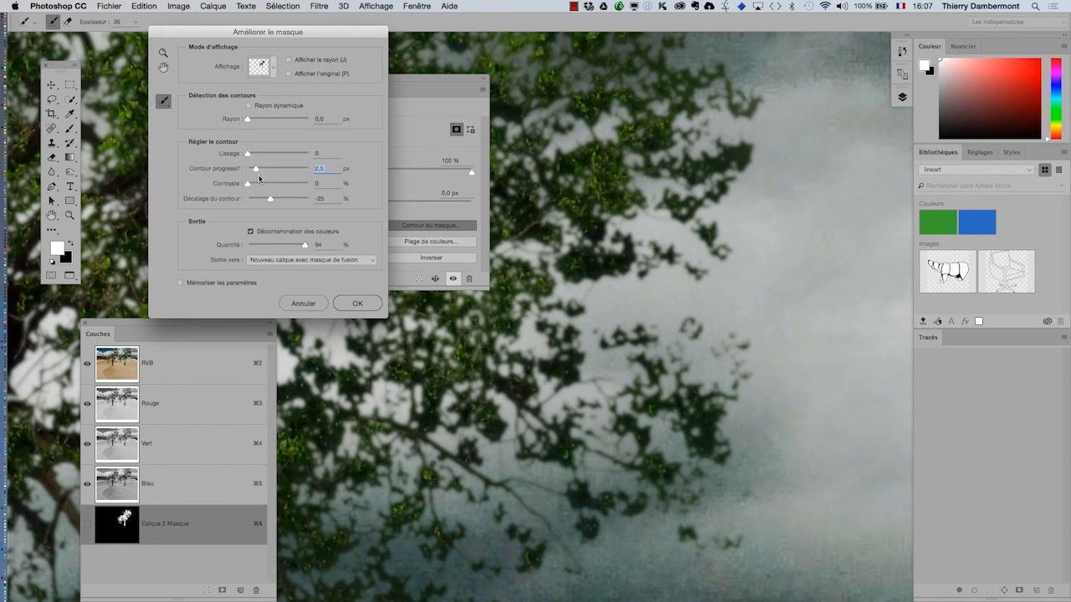
left_click_drag(254, 173, 251, 171)
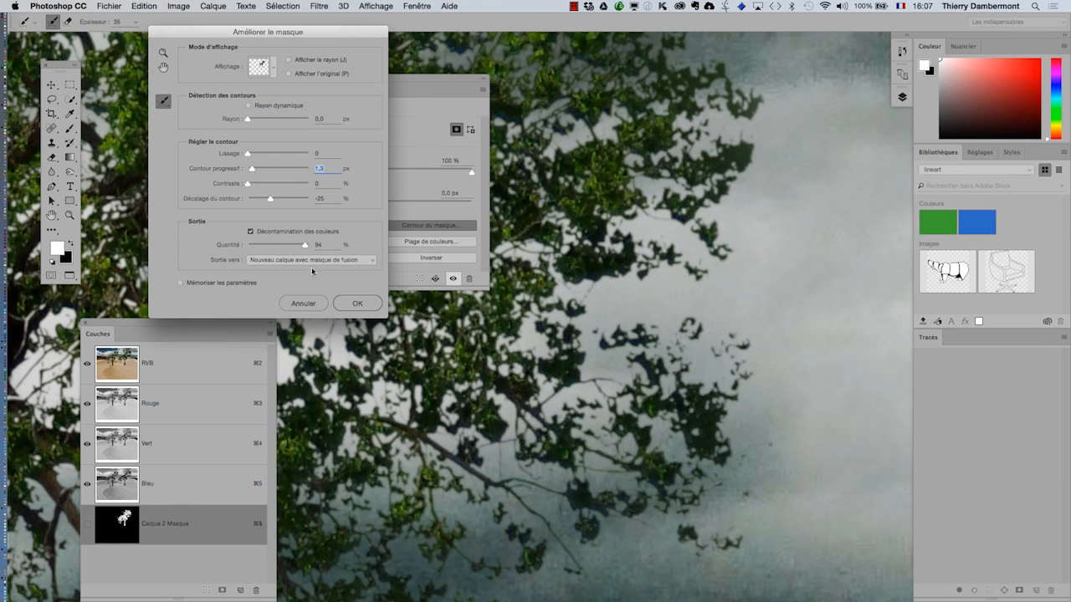
Apply the mask refinement with the output sent to Nouveau calque avec masque de fusion
scroll(272, 264, "up", 5)
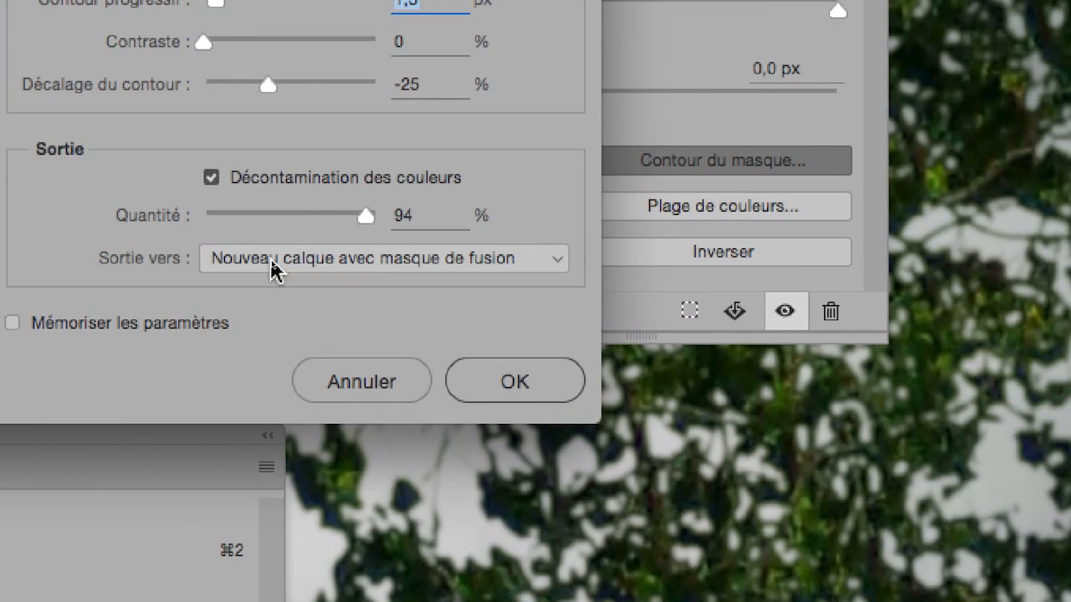
key("alt")
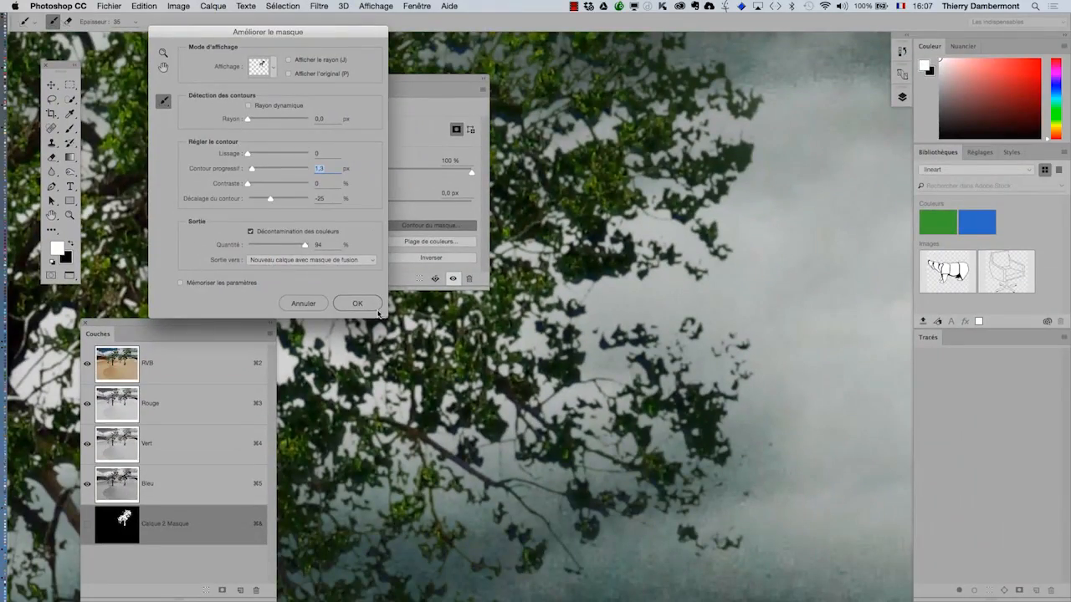
left_click(377, 307)
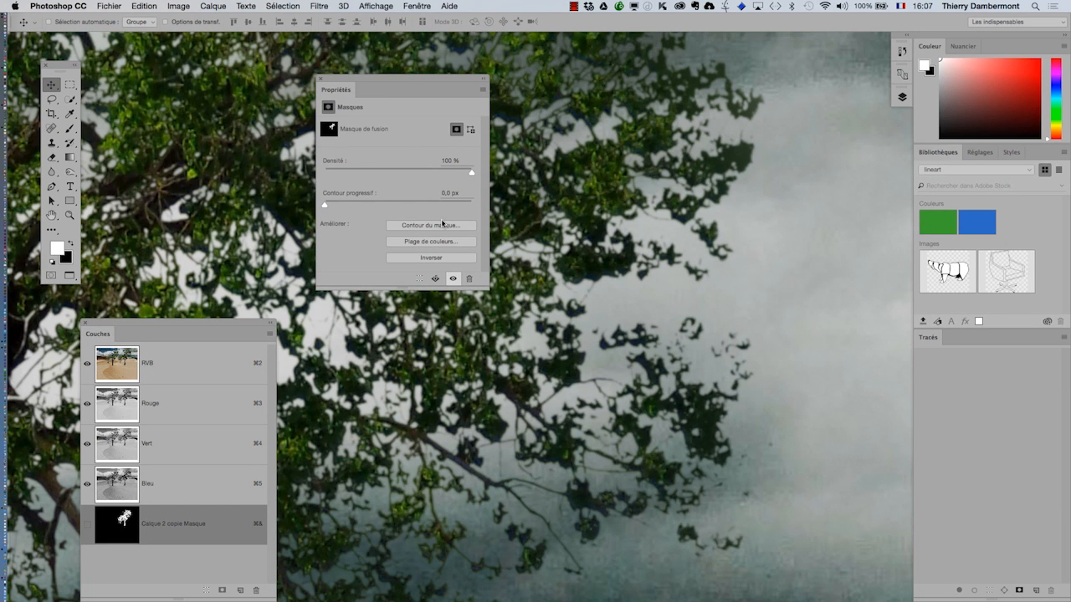
Move the Couches panel slightly, display the Calques panel and lengthen it to show the whole layer stack
left_click_drag(134, 322, 146, 296)
left_click(400, 5)
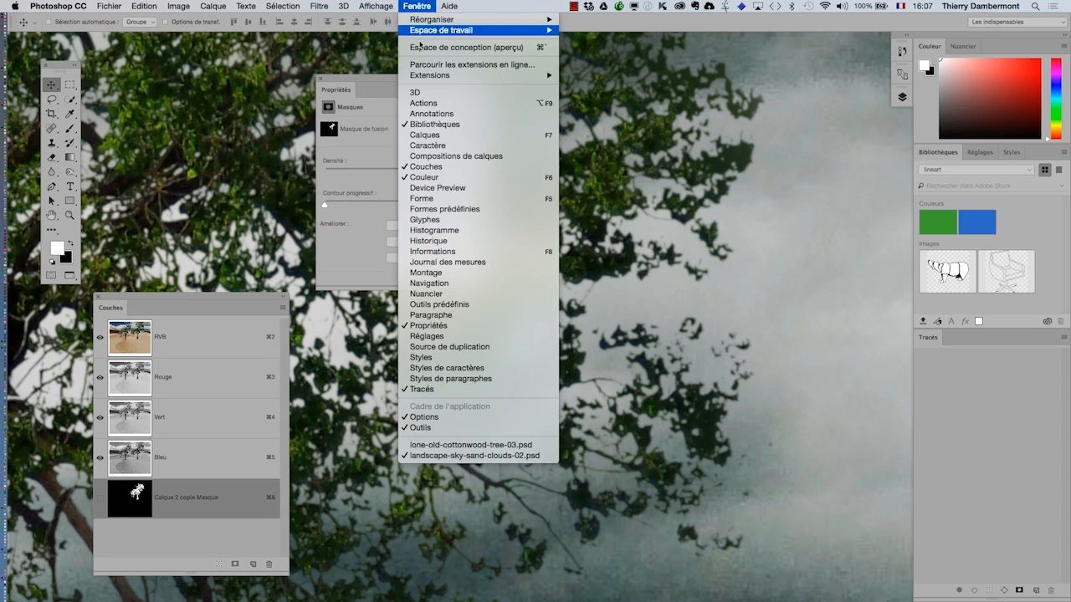
left_click(440, 136)
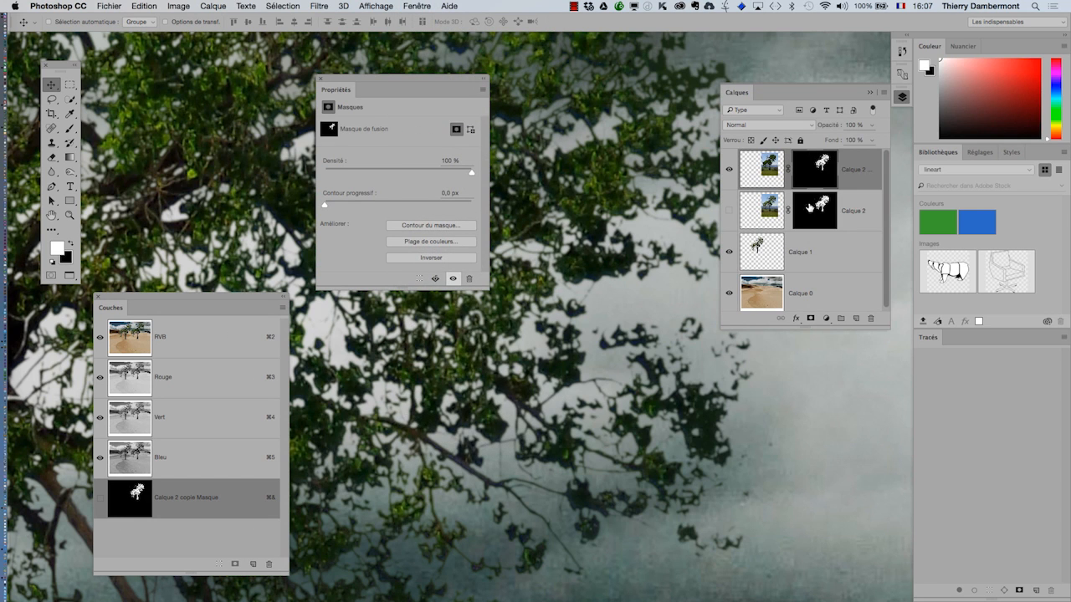
left_click_drag(887, 329, 894, 418)
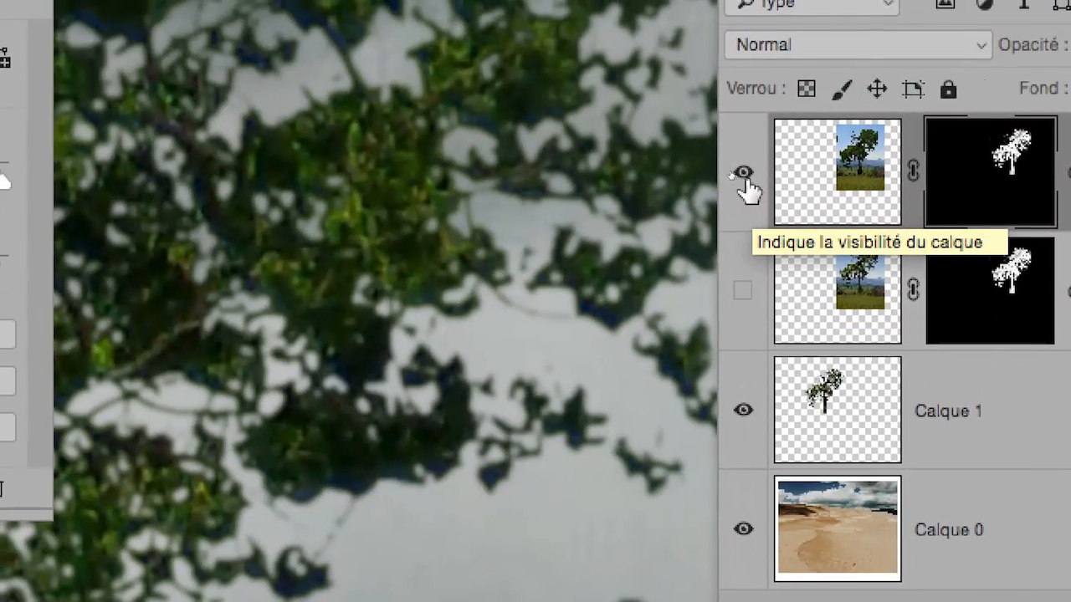
Compare the close-up leaf edges of the refined Calque 2 copy and the original Calque 2 by alternating their visibility
left_click(738, 147)
left_click(742, 176)
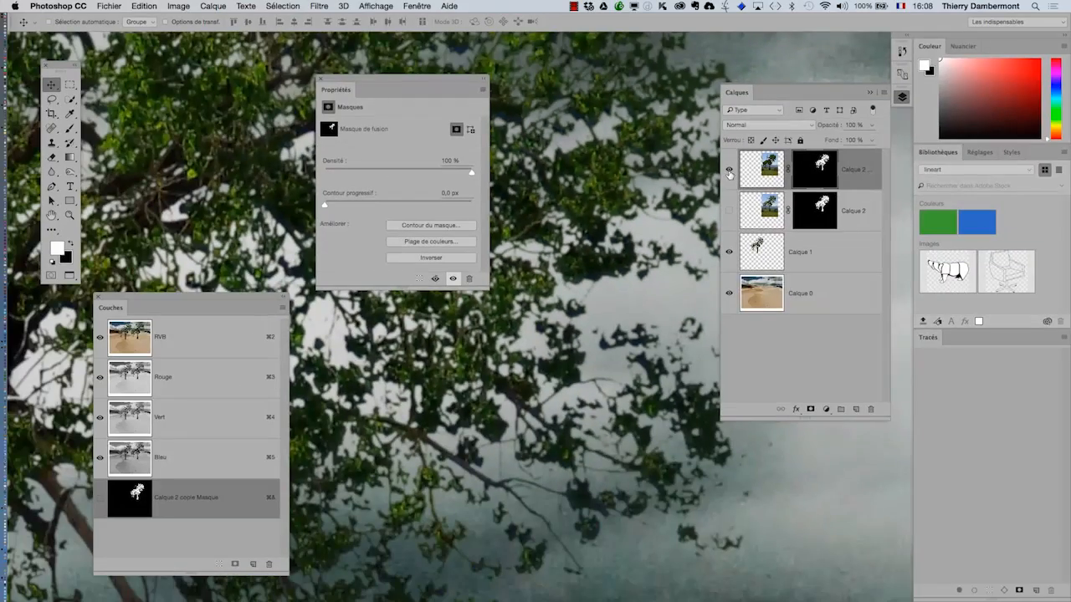
left_click(657, 199, "alt")
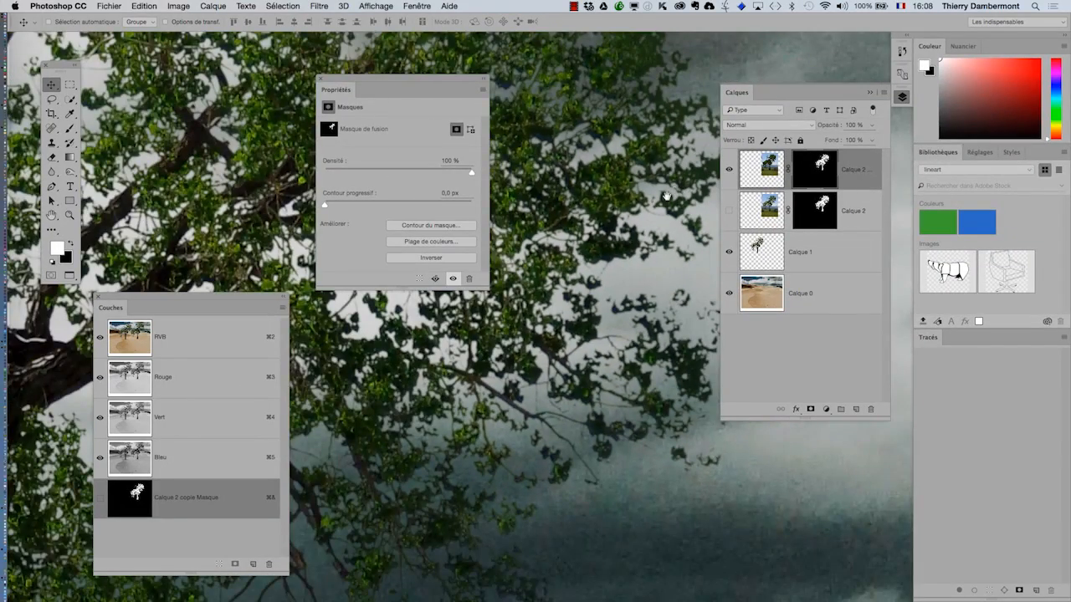
left_click_drag(672, 194, 590, 303)
left_click(729, 170)
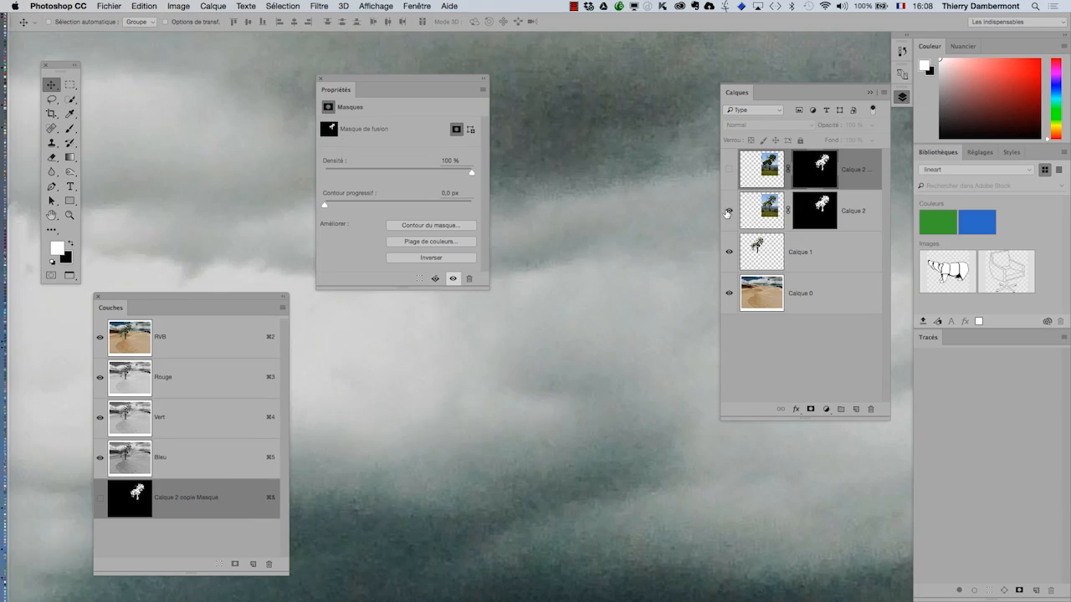
left_click(729, 210)
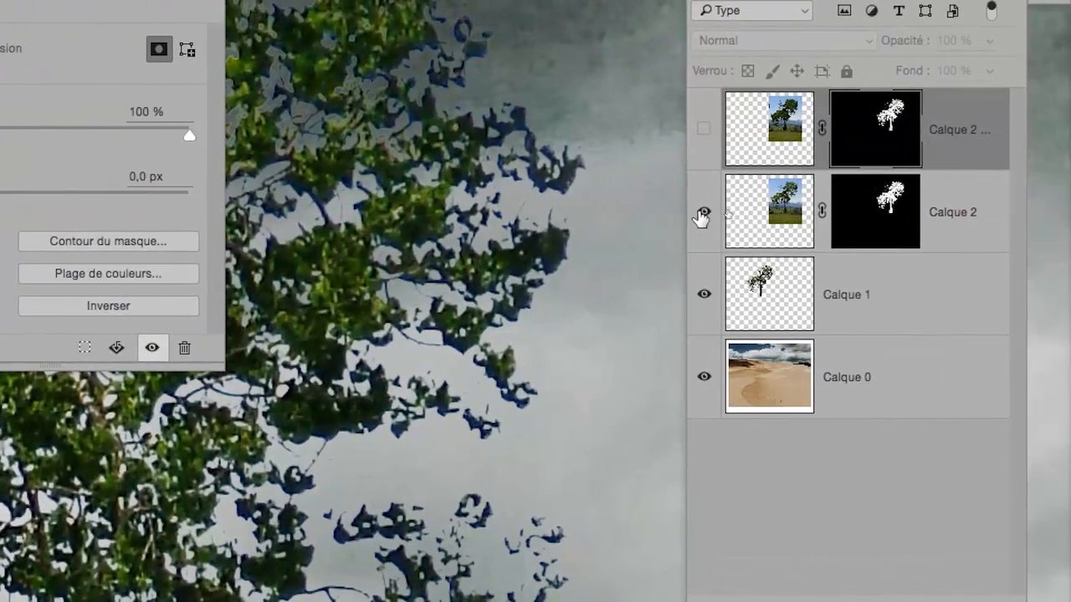
left_click(702, 213)
left_click(703, 130)
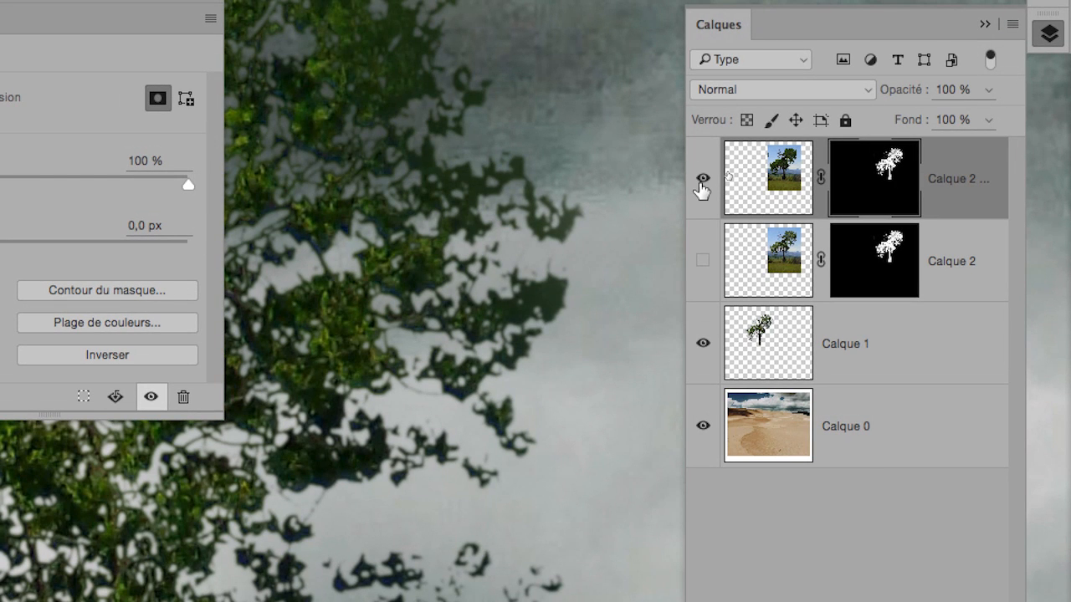
left_click(701, 179)
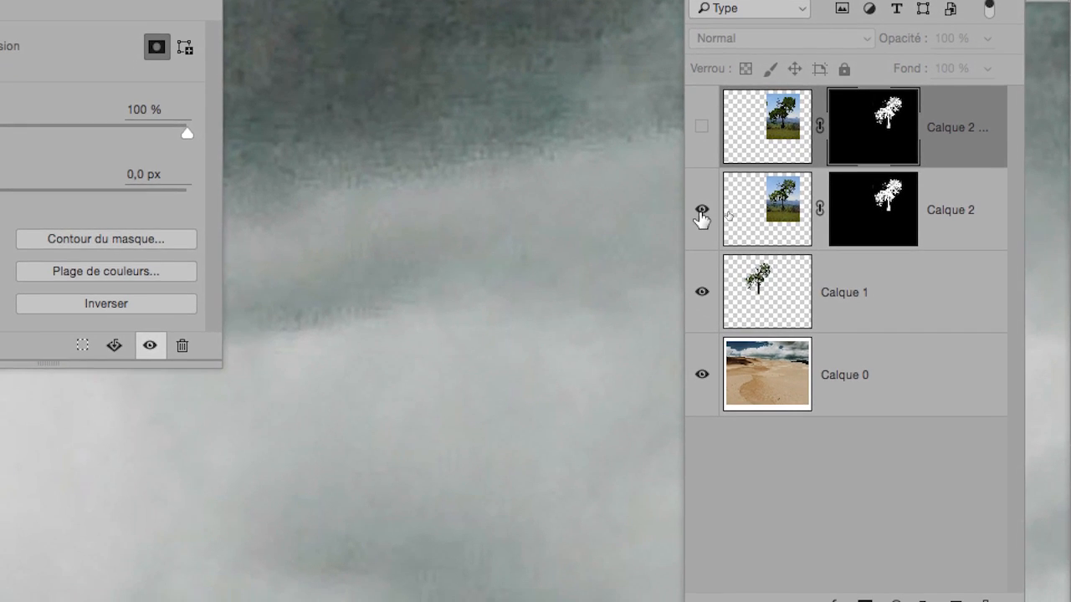
left_click(702, 261)
left_click(702, 213)
left_click(703, 128)
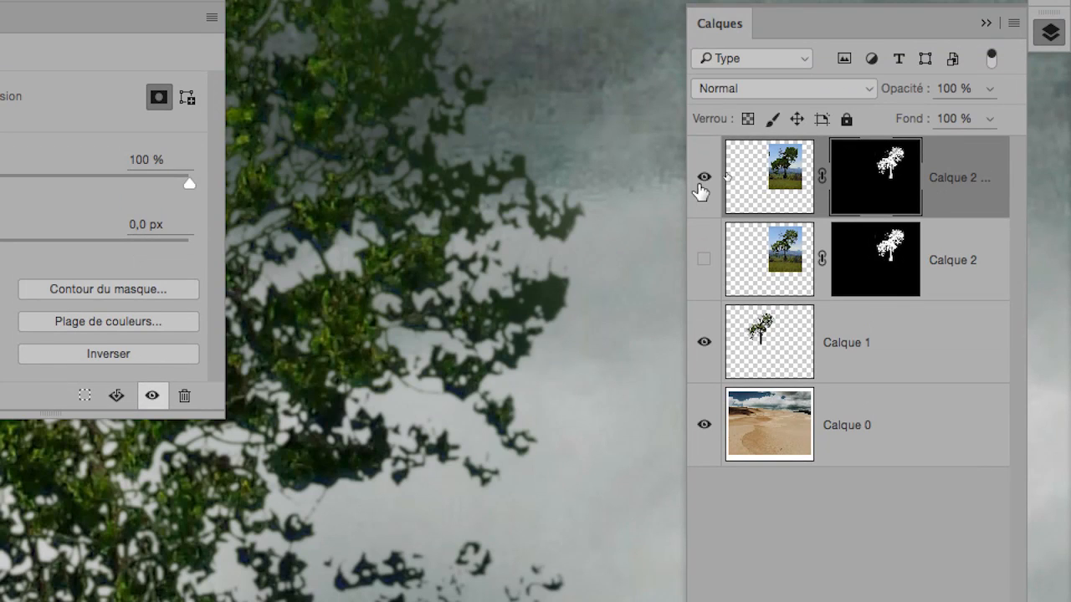
left_click(703, 177)
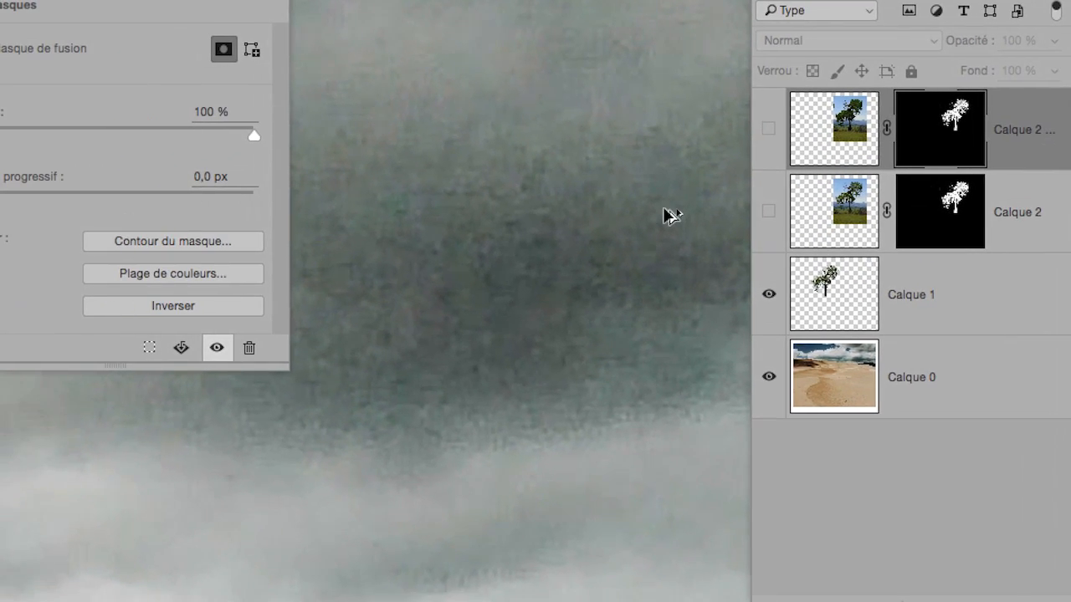
Compare both masked versions across the tree's whole crown, finishing with only the refined copy of Calque 2 shown
scroll(665, 209, "down", 5)
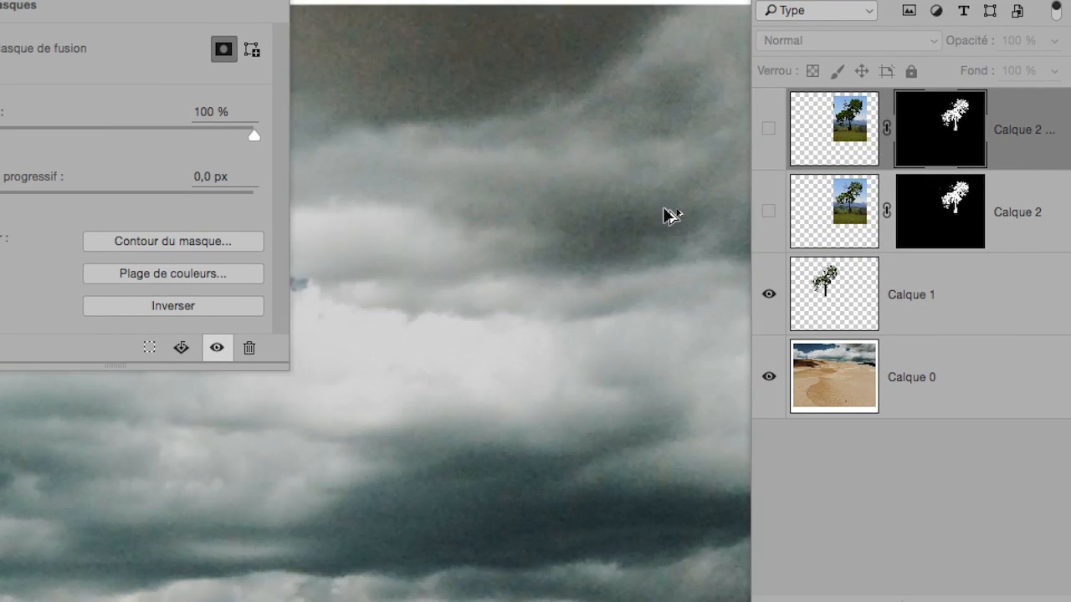
scroll(665, 208, "up", 3)
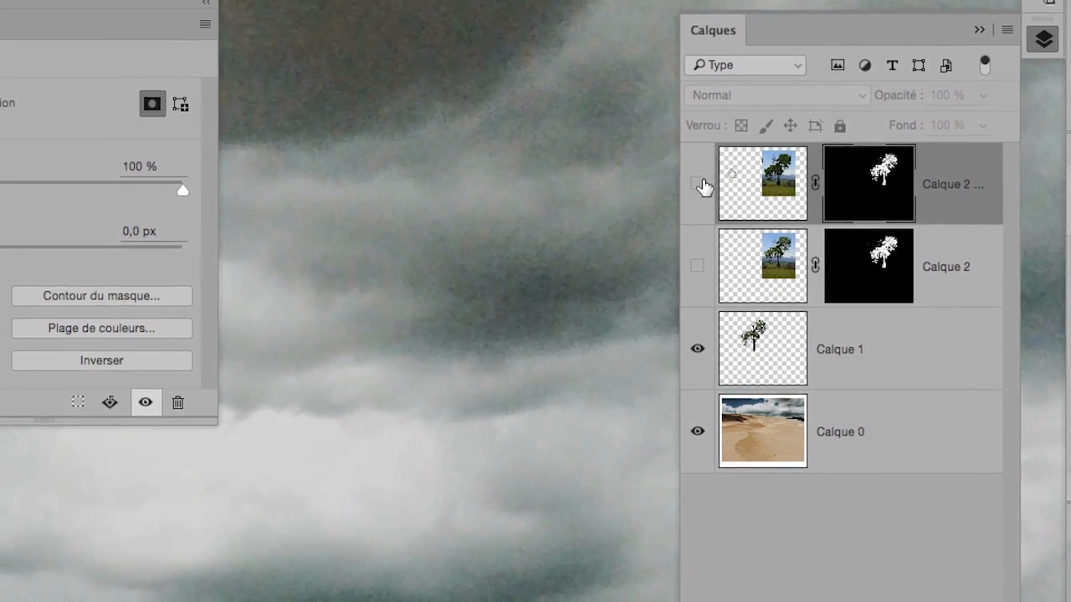
left_click(703, 185)
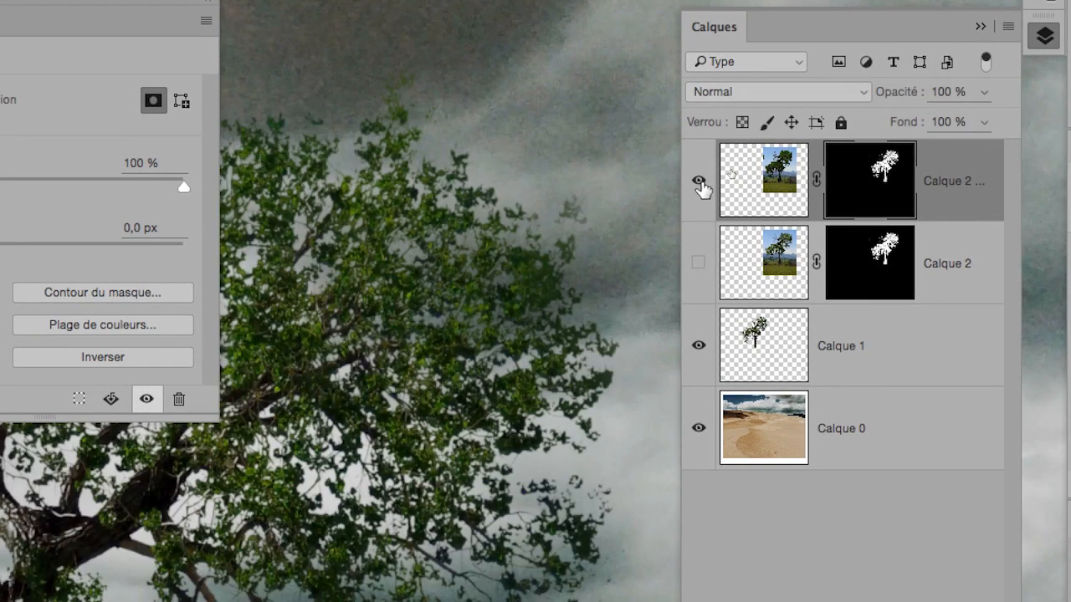
left_click(701, 184)
left_click(698, 262)
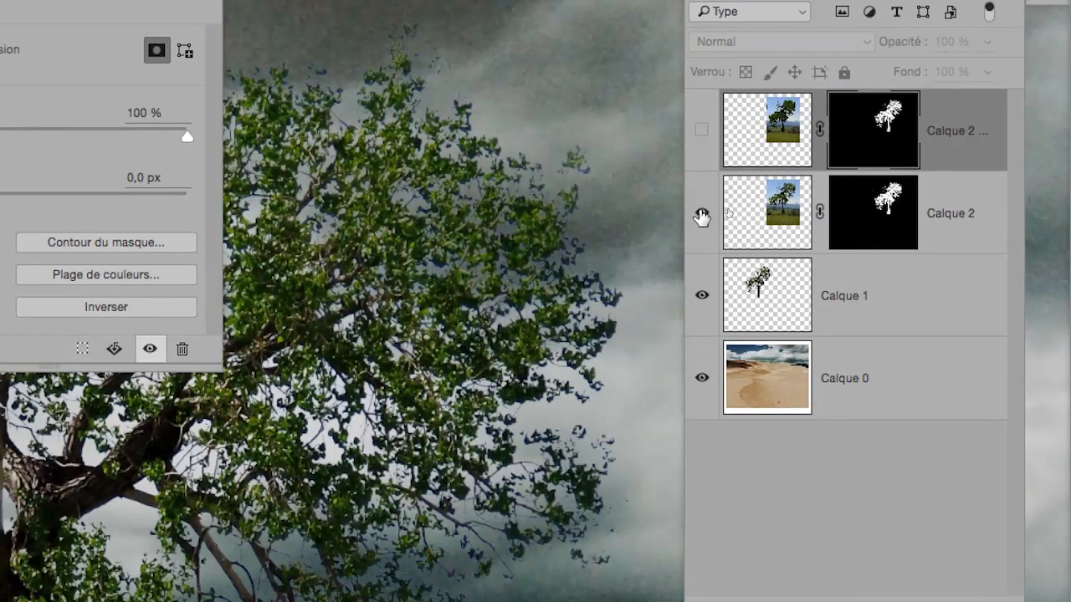
left_click(701, 217)
left_click(701, 131)
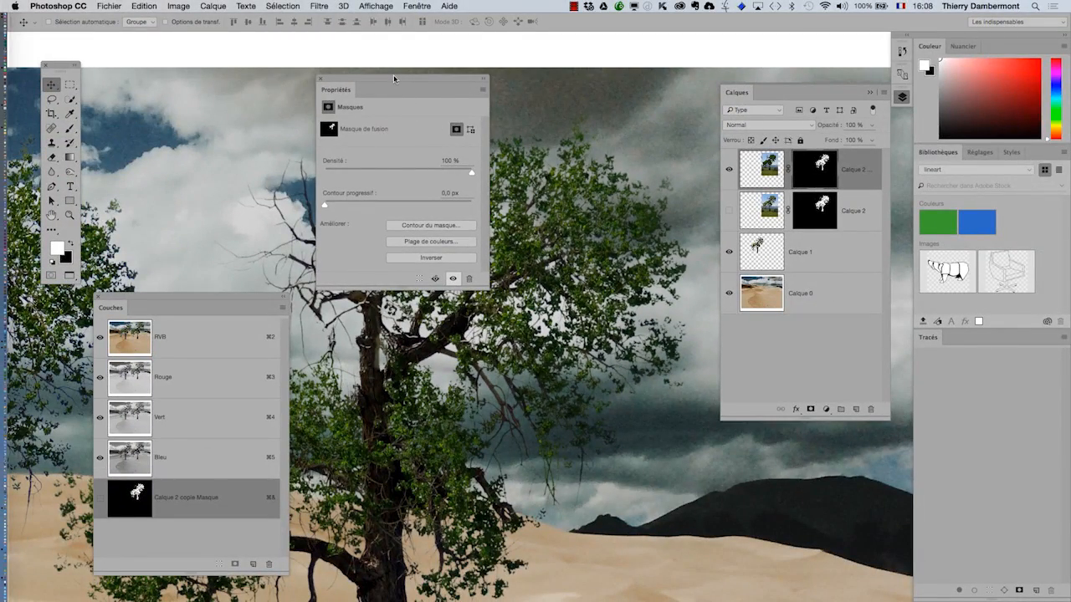
Move the Propriétés panel clear of the tree and check the whole masked tree against the desert scene
left_click_drag(393, 74, 769, 451)
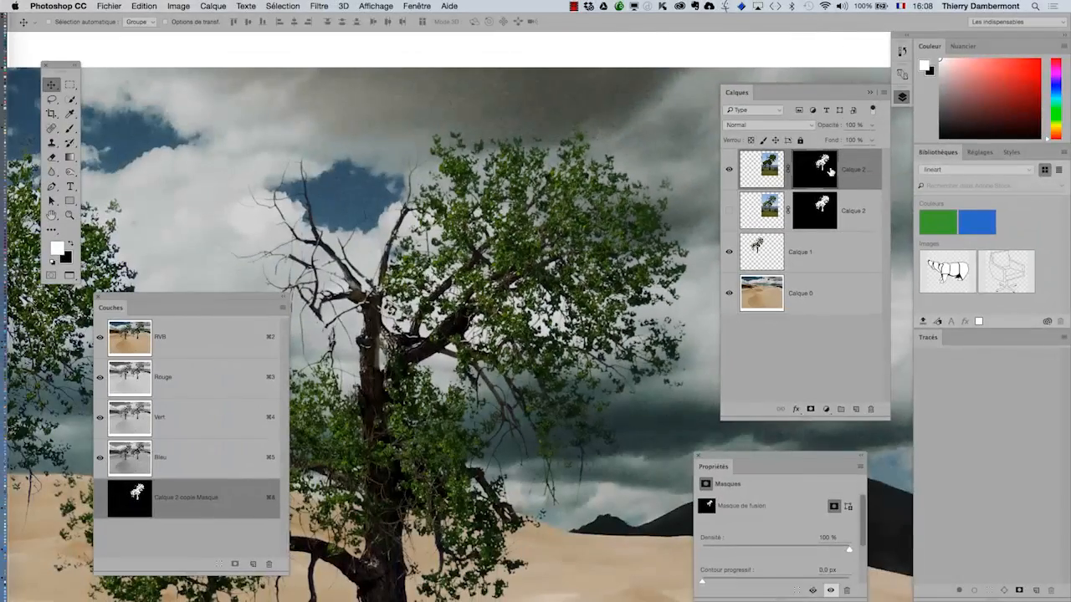
scroll(492, 334, "down", 5)
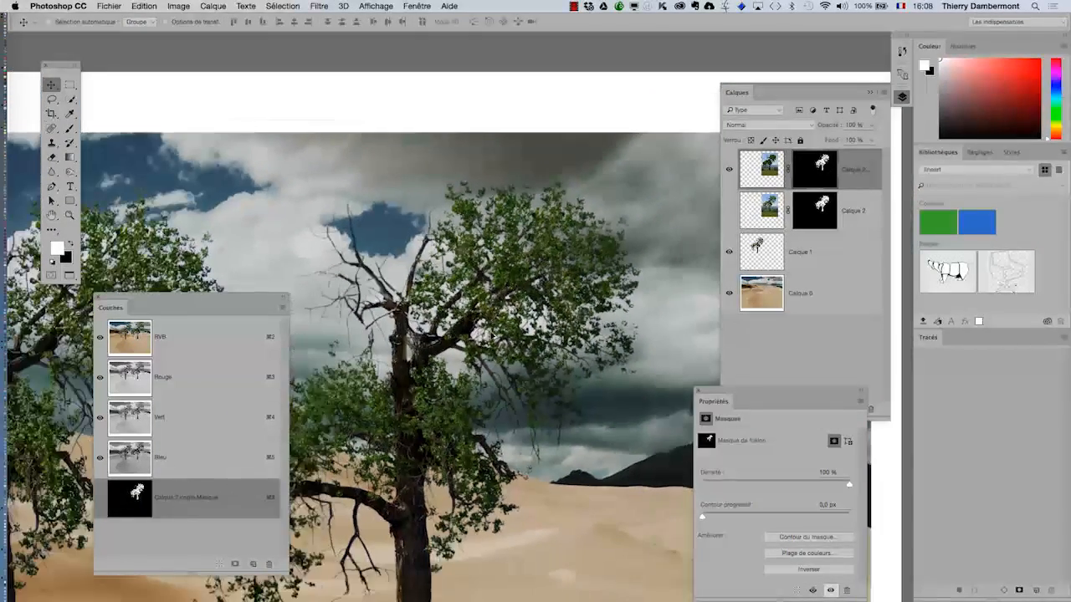
scroll(494, 336, "down", 5)
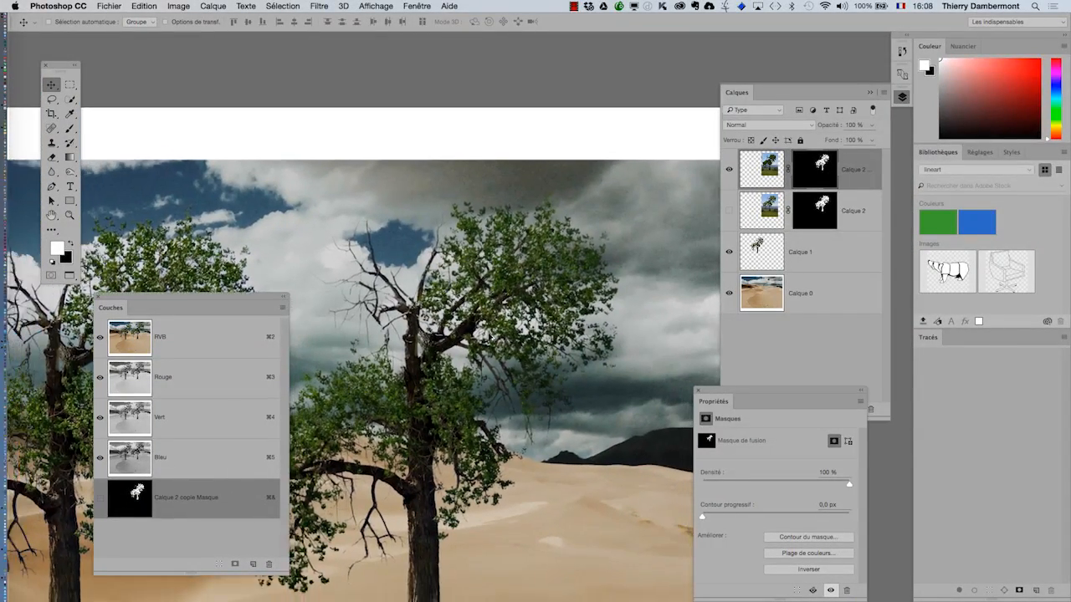
scroll(493, 337, "down", 2)
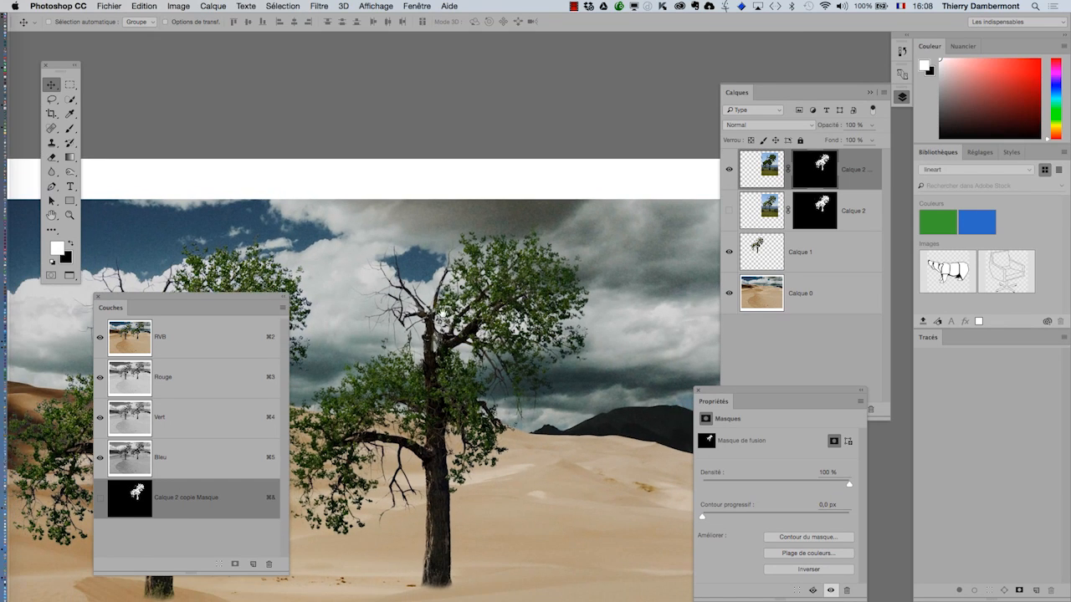
left_click_drag(443, 313, 484, 181)
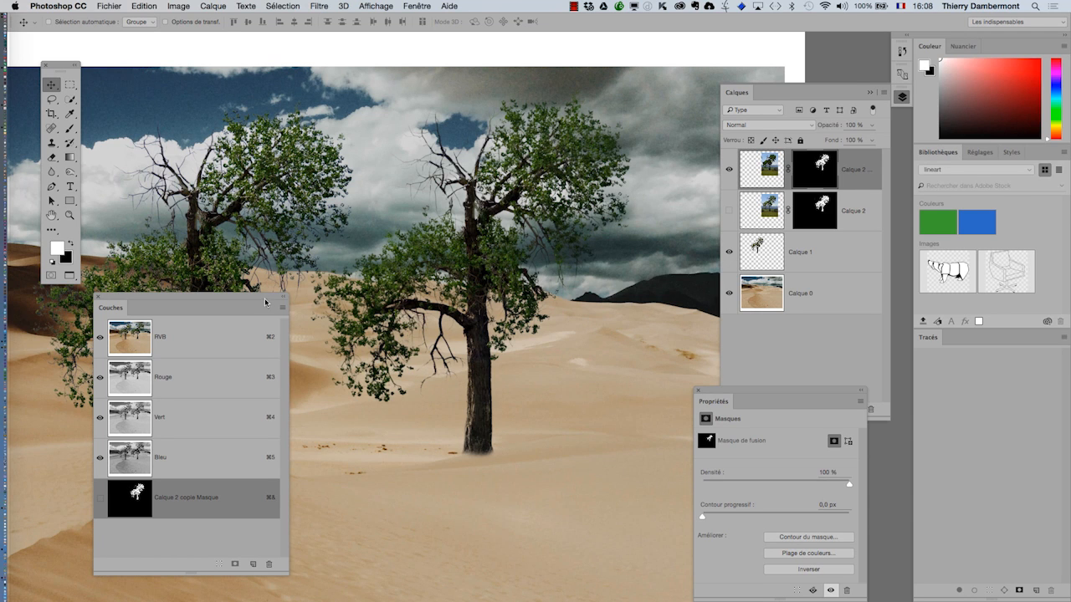
Hide Calque 1 and move the Couches panel away from the remaining tree
left_click_drag(265, 302, 325, 427)
left_click(729, 253)
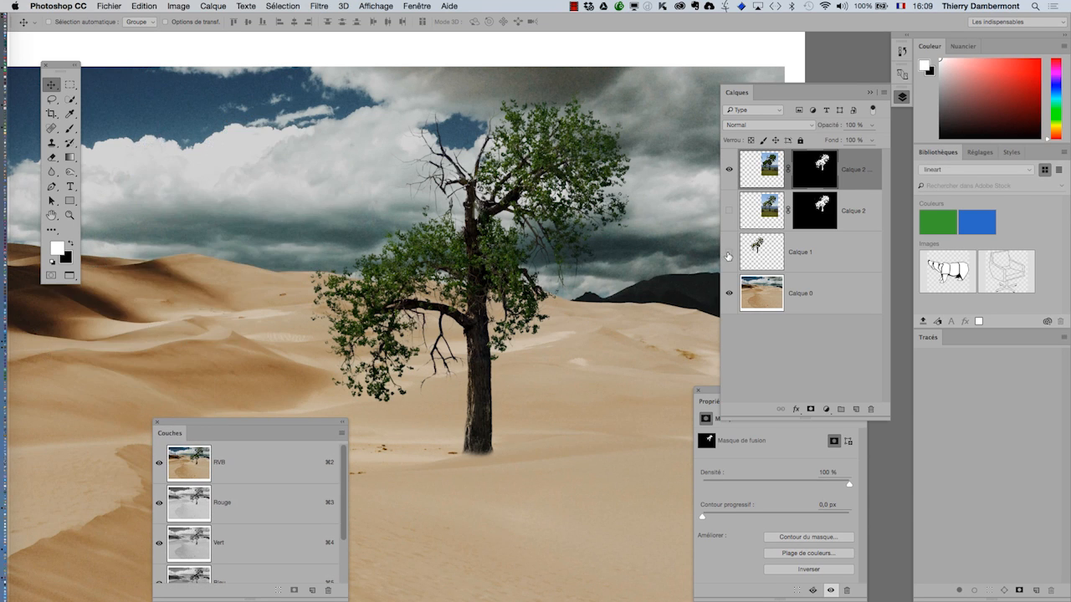
scroll(494, 296, "down", 4)
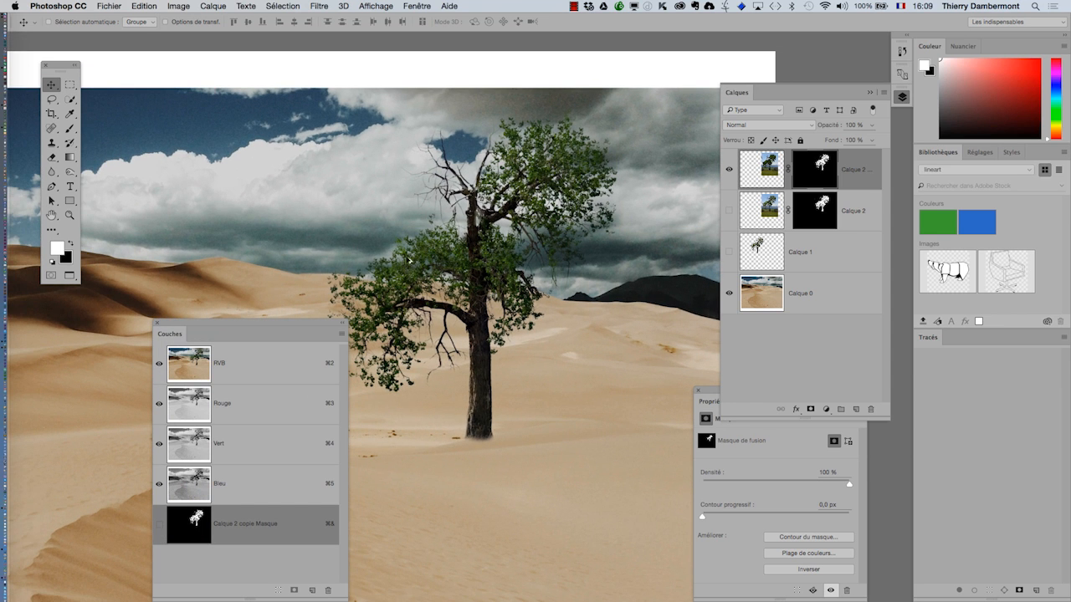
left_click_drag(271, 330, 349, 449)
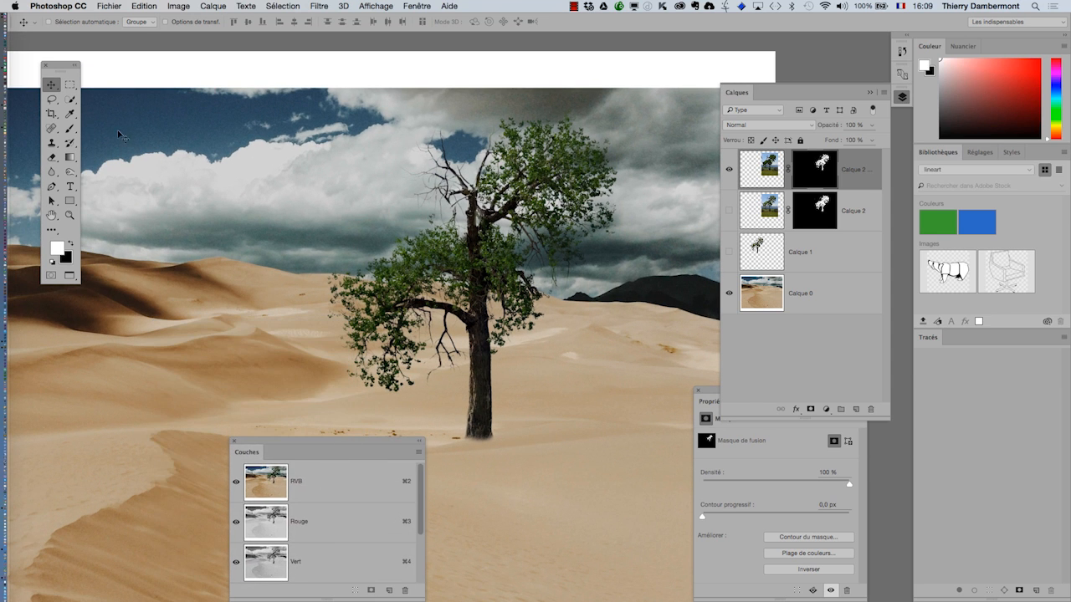
Move the refined tree to the left part of the desert, its trunk base just behind the dune crest, and close the Couches panel
left_click_drag(553, 279, 333, 262)
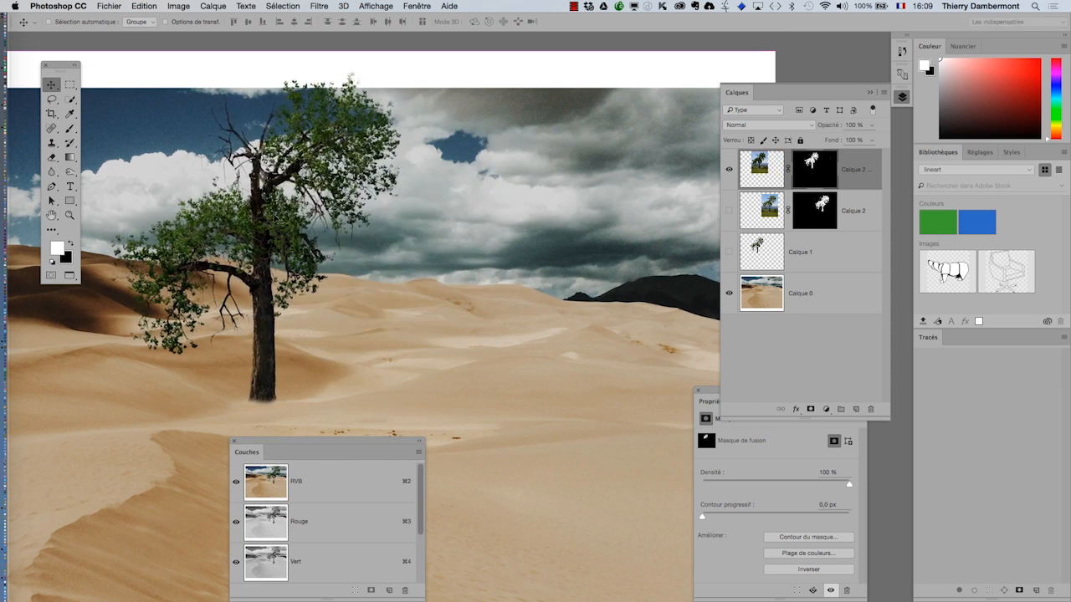
scroll(401, 243, "down", 2)
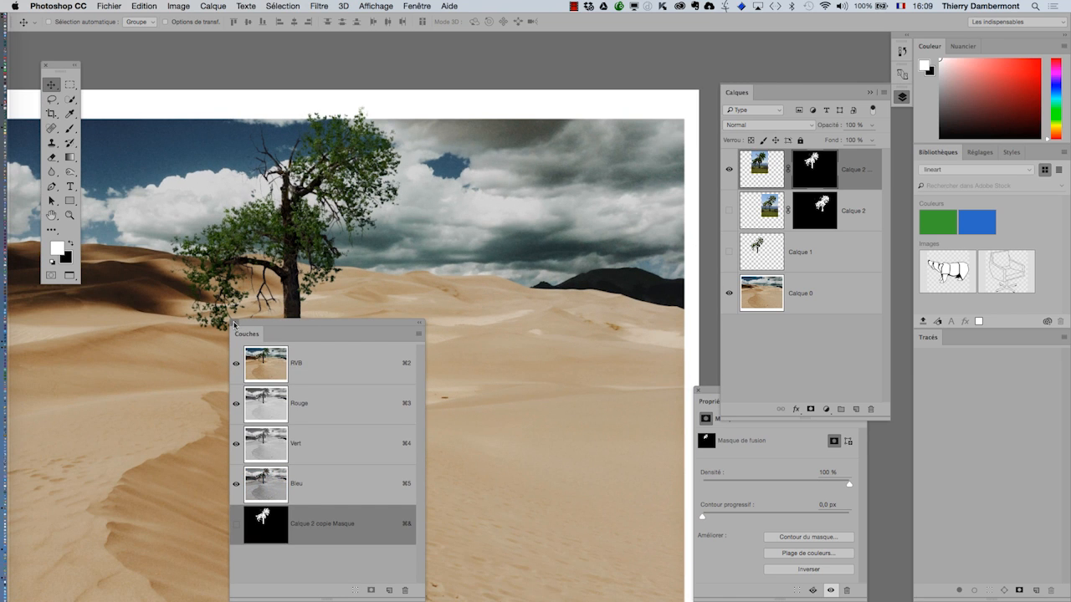
left_click(233, 324)
left_click_drag(310, 250, 293, 273)
scroll(427, 289, "down", 5)
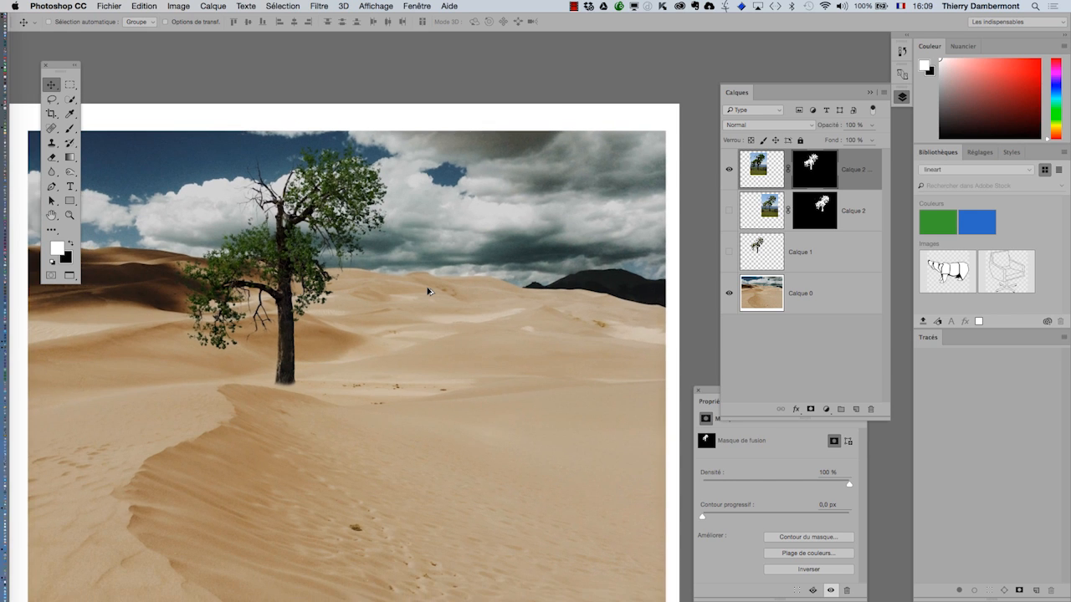
scroll(425, 289, "down", 2)
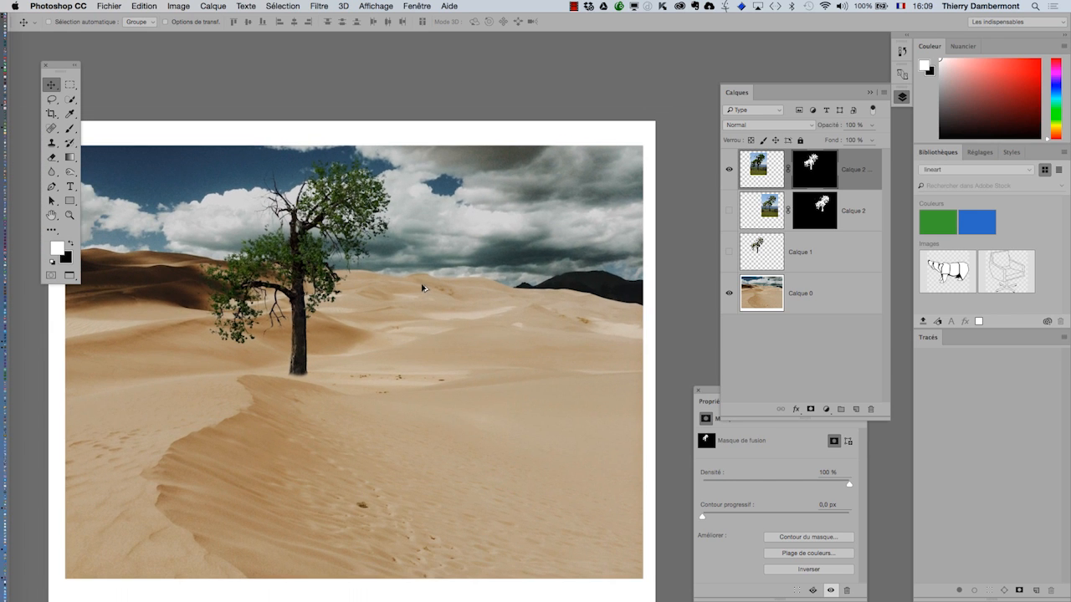
left_click_drag(400, 279, 465, 232)
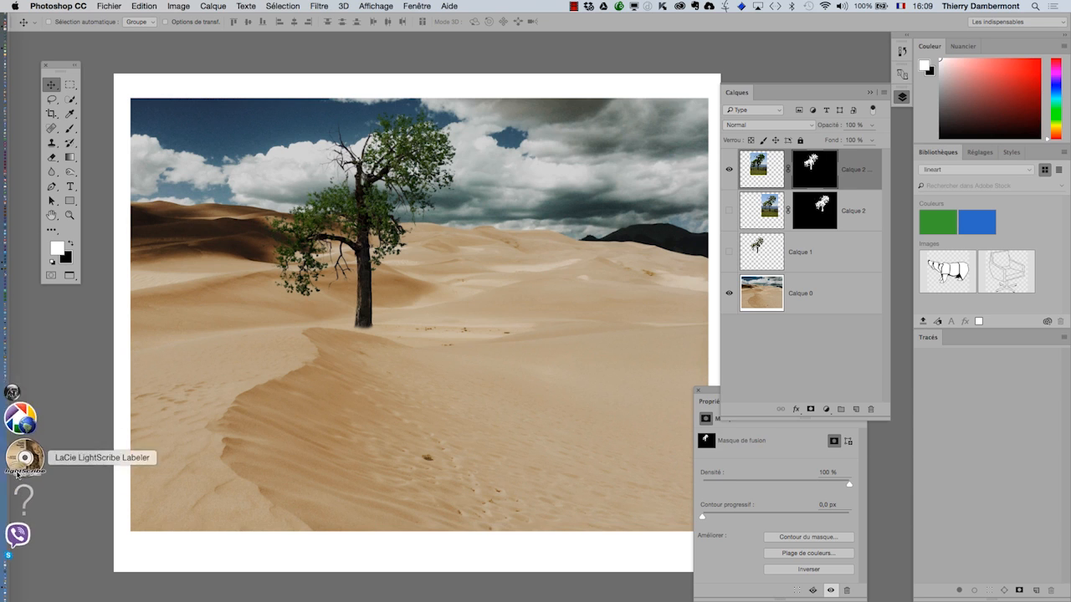
Switch to Firefox, close the landscape-sky-sand-clouds image page and return to the start of the desert image results
left_click(24, 502)
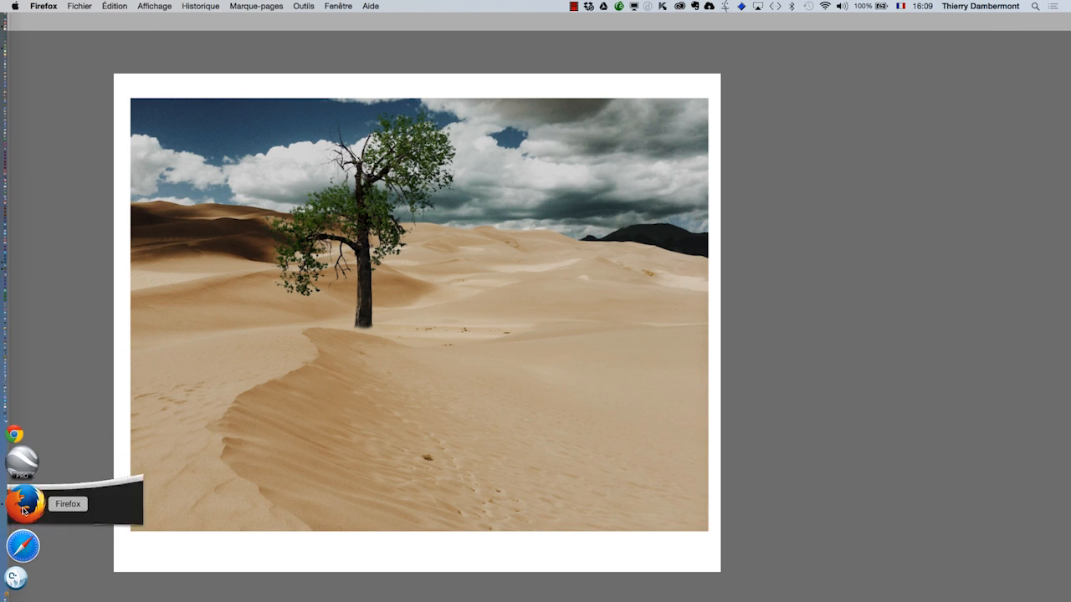
left_click(94, 30)
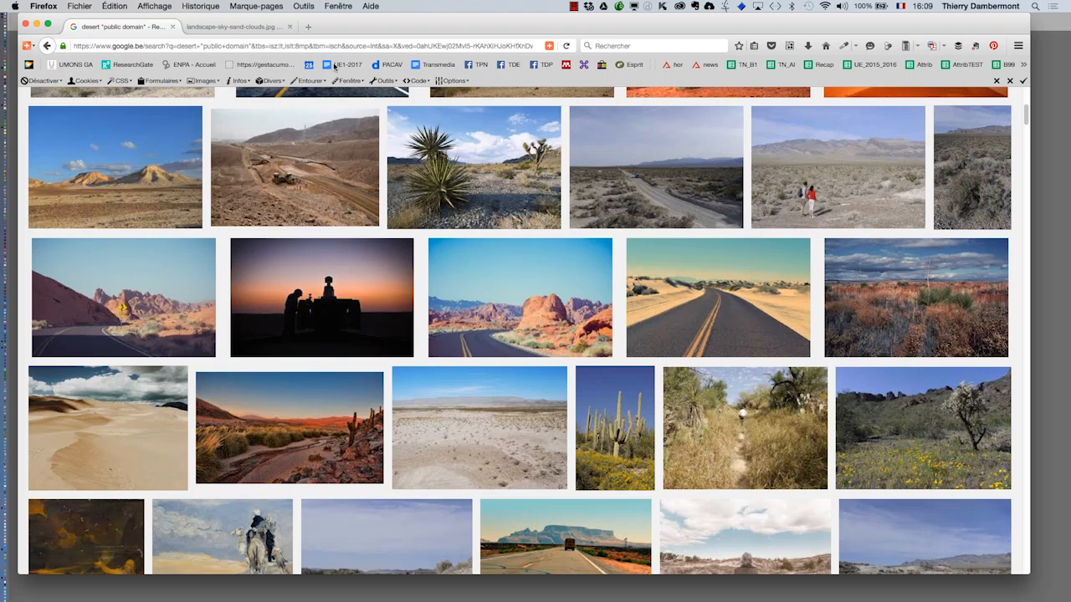
left_click(290, 27)
scroll(330, 125, "up", 5)
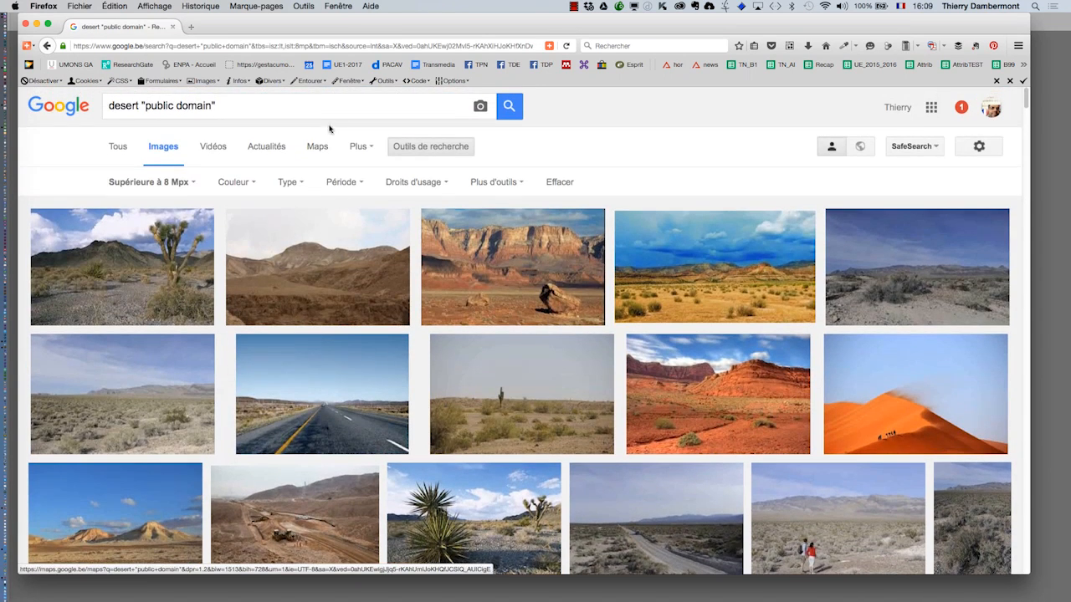
Replace the desert query with "ombre projetée" and run the image search
left_click_drag(229, 105, 75, 88)
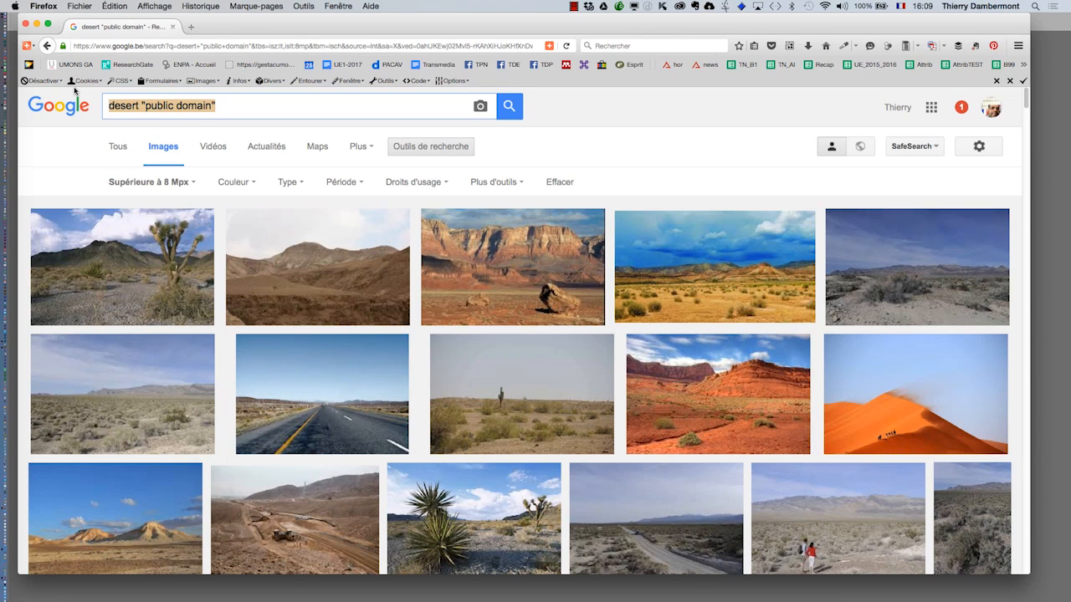
type("om")
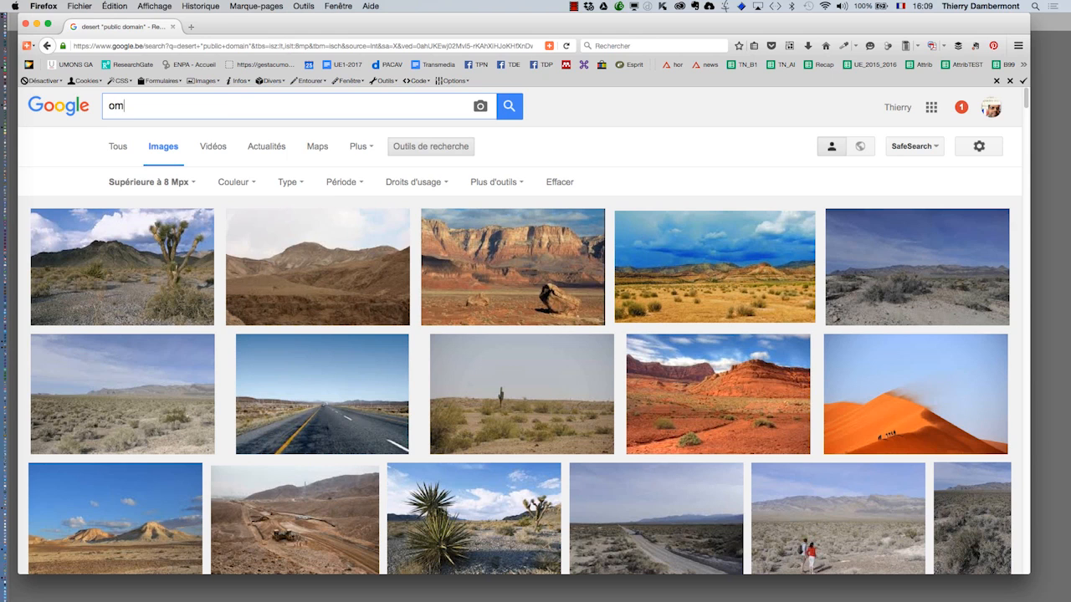
type("bre ")
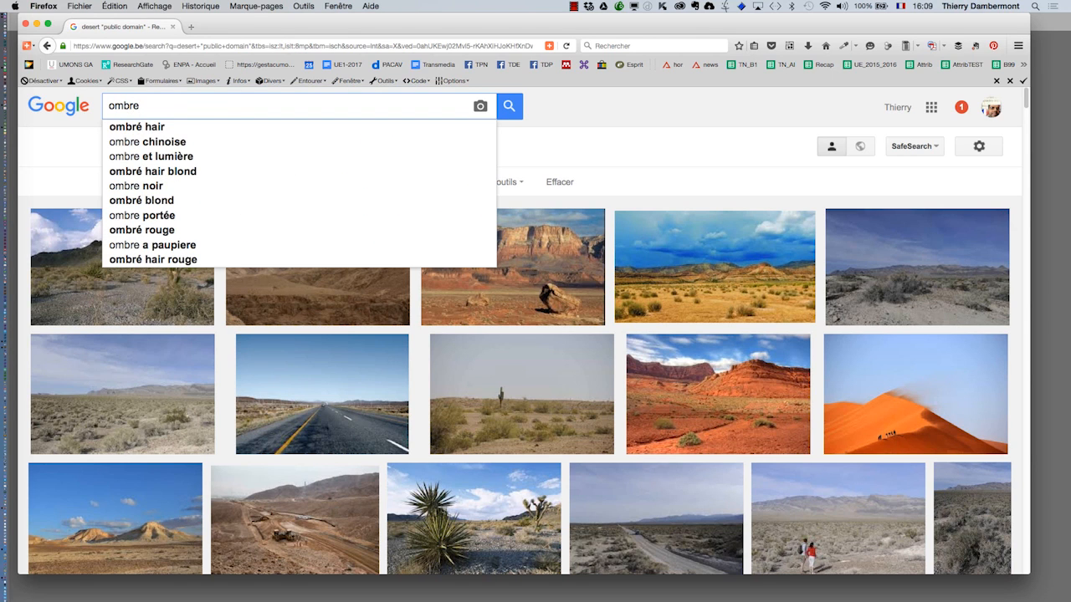
type("projetée")
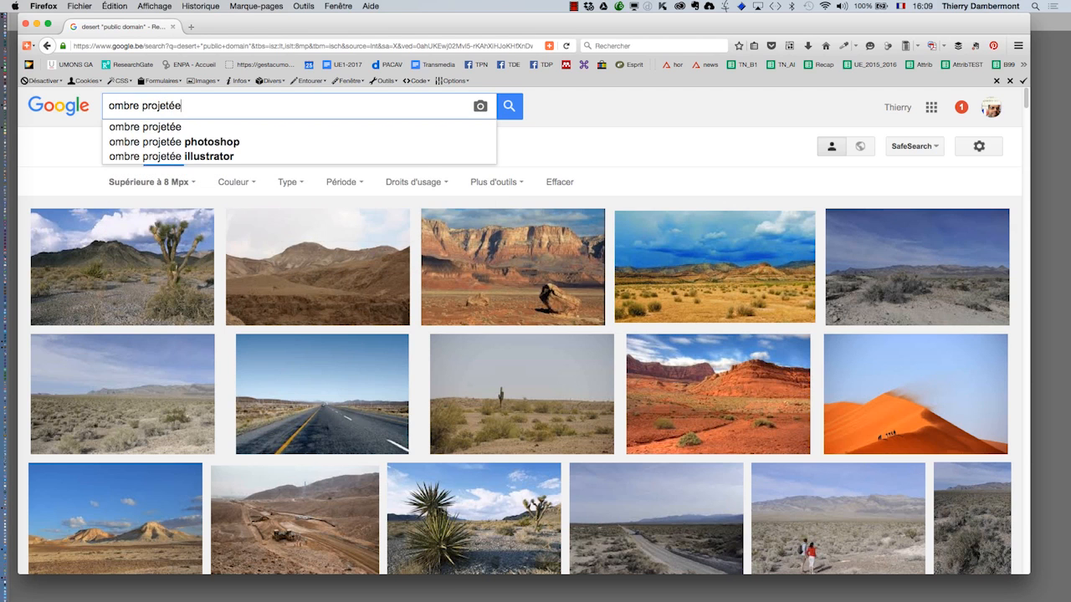
key("Return")
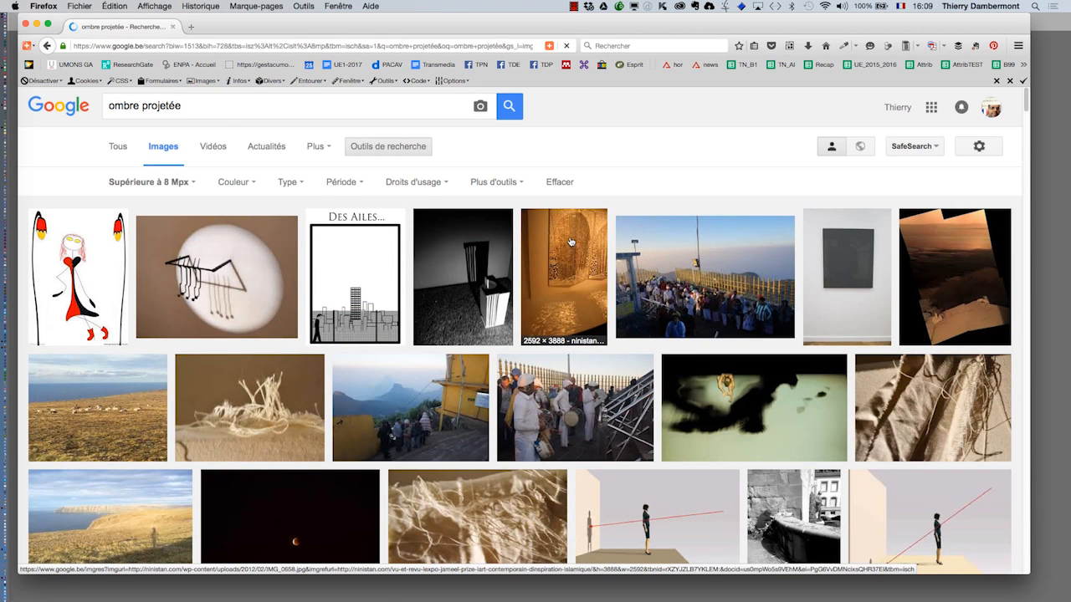
Remove the 8 Mpx minimum-size filter from the "ombre projetée" image results
left_click_drag(181, 106, 99, 107)
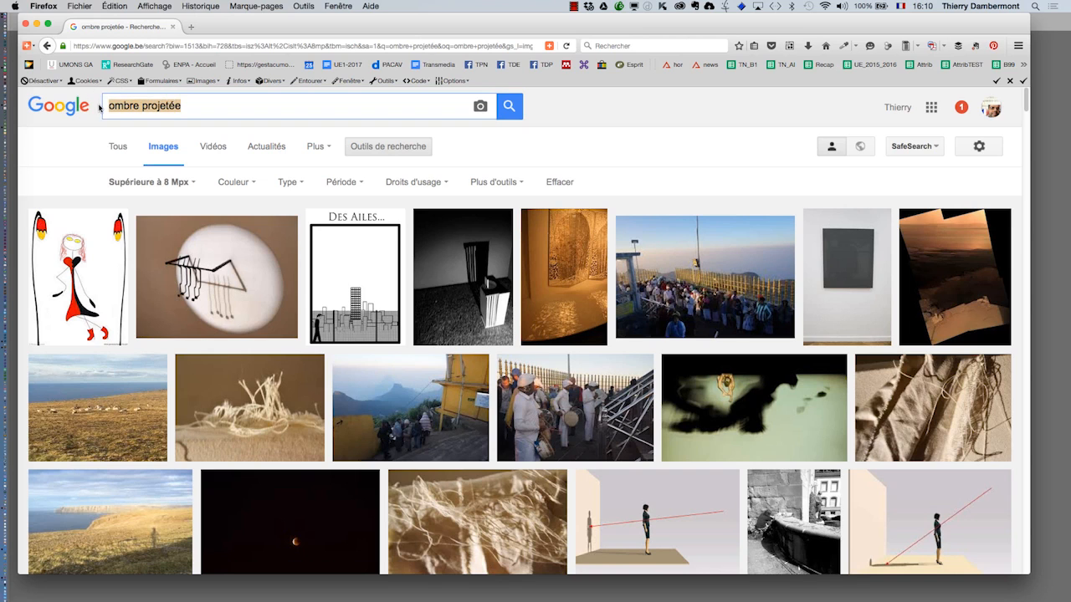
left_click(168, 182)
left_click(160, 203)
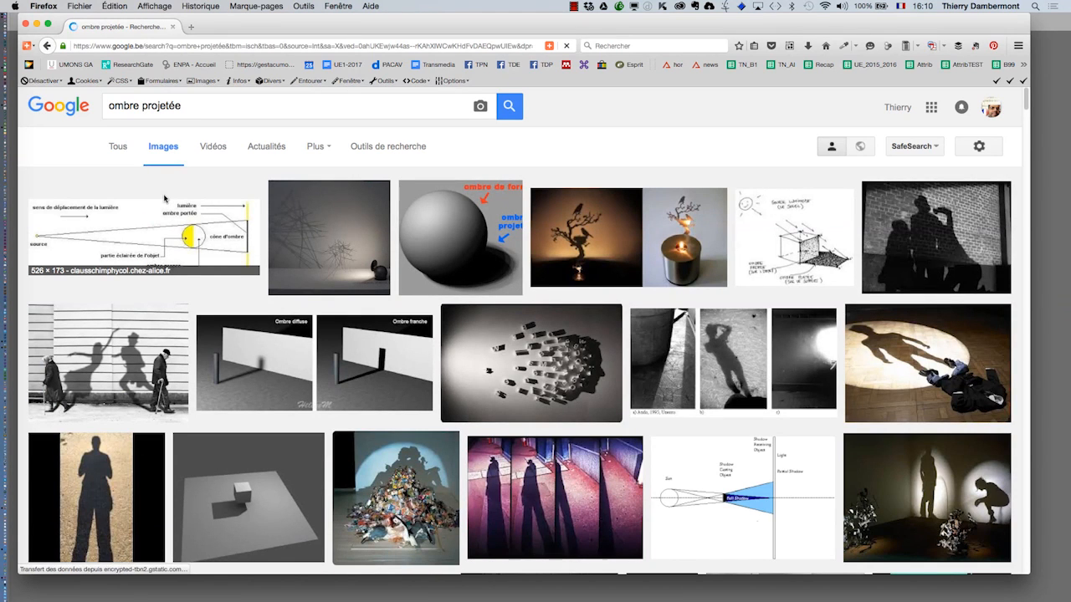
View the "Ombre diffuse" and "Ombre franche" comparison image in a separate tab, and return to the image results
middle_click(269, 369)
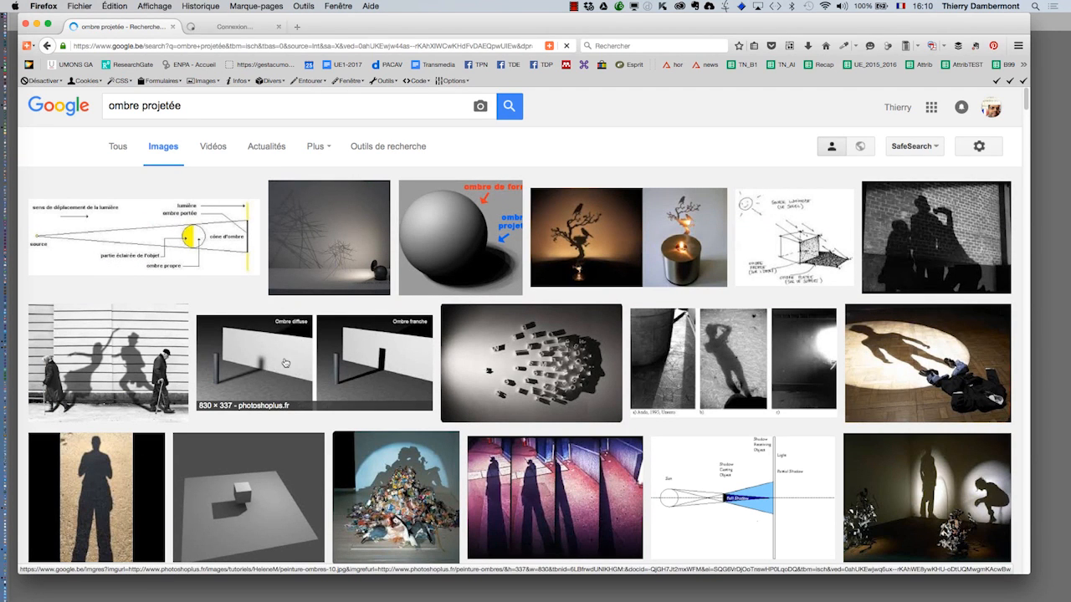
left_click(276, 26)
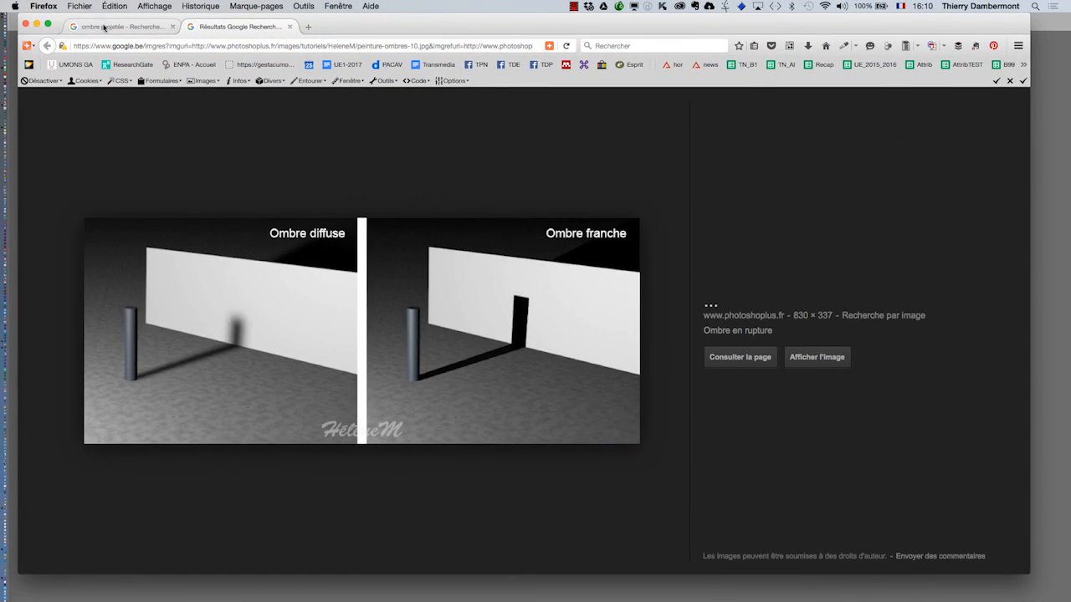
left_click(104, 27)
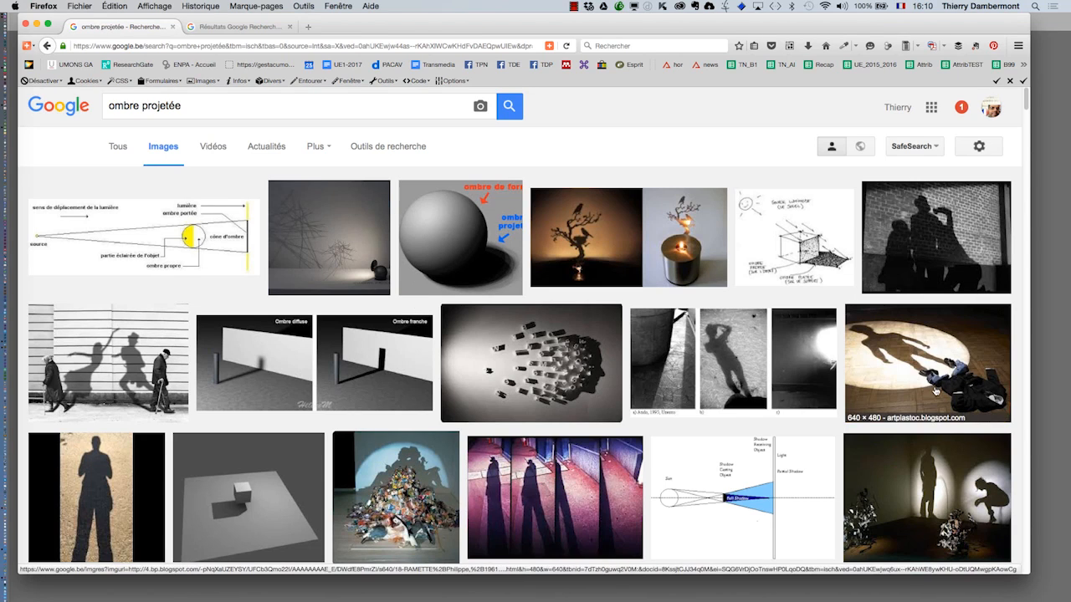
View the artplastoc image of a human shadow in a circle of light in a new tab, and return to browsing the results
middle_click(893, 341)
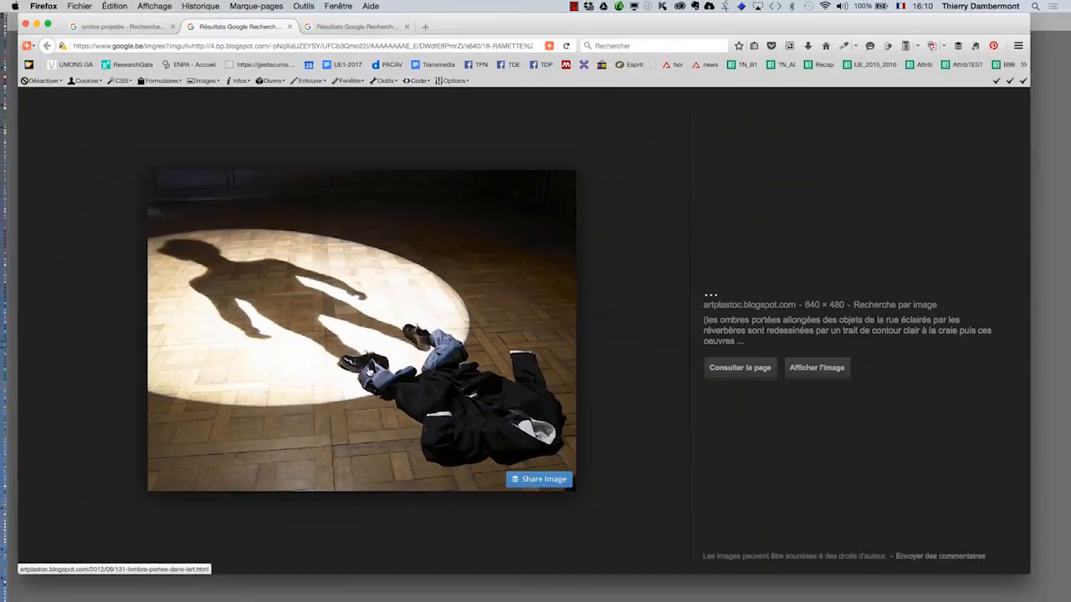
left_click(149, 27)
scroll(550, 262, "down", 3)
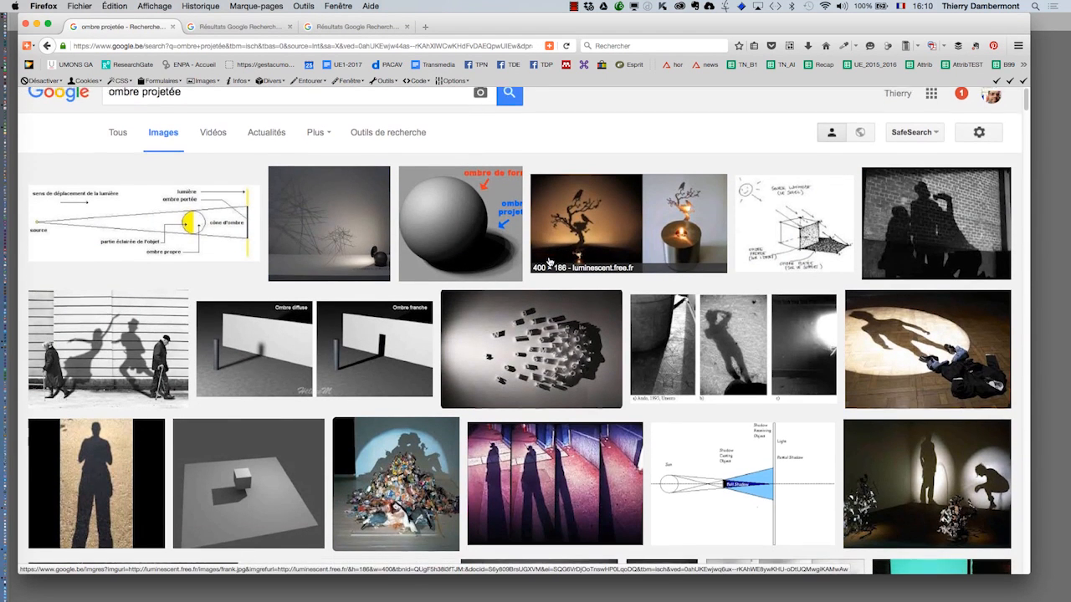
scroll(198, 100, "up", 3)
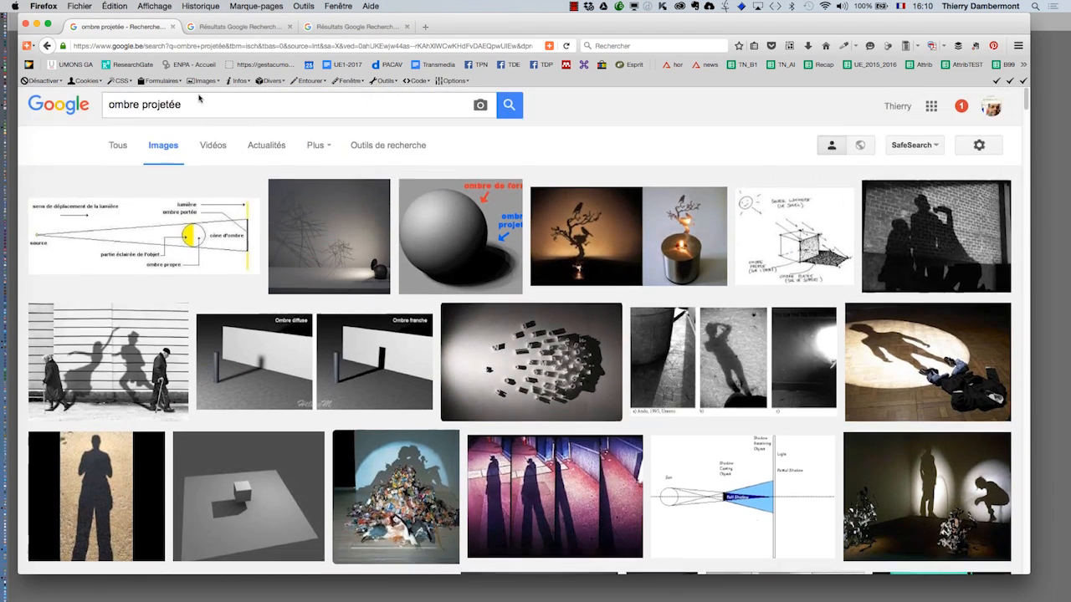
Search images for "cast shadow" and examine the sphere diagram labelled in red from courses.byui.edu in a separate tab
left_click_drag(215, 105, 82, 95)
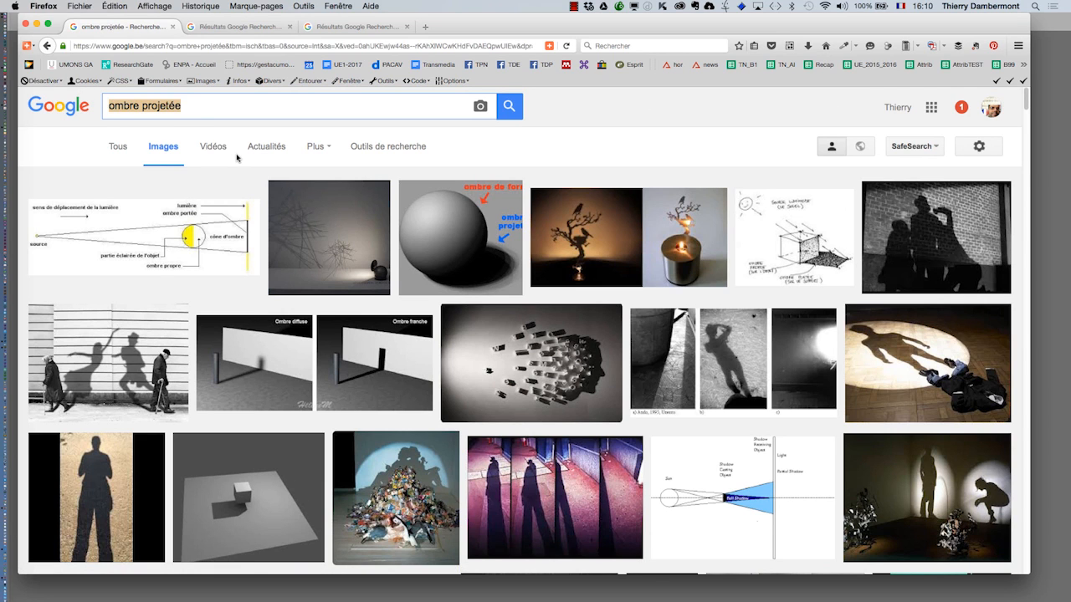
type("cast shadow")
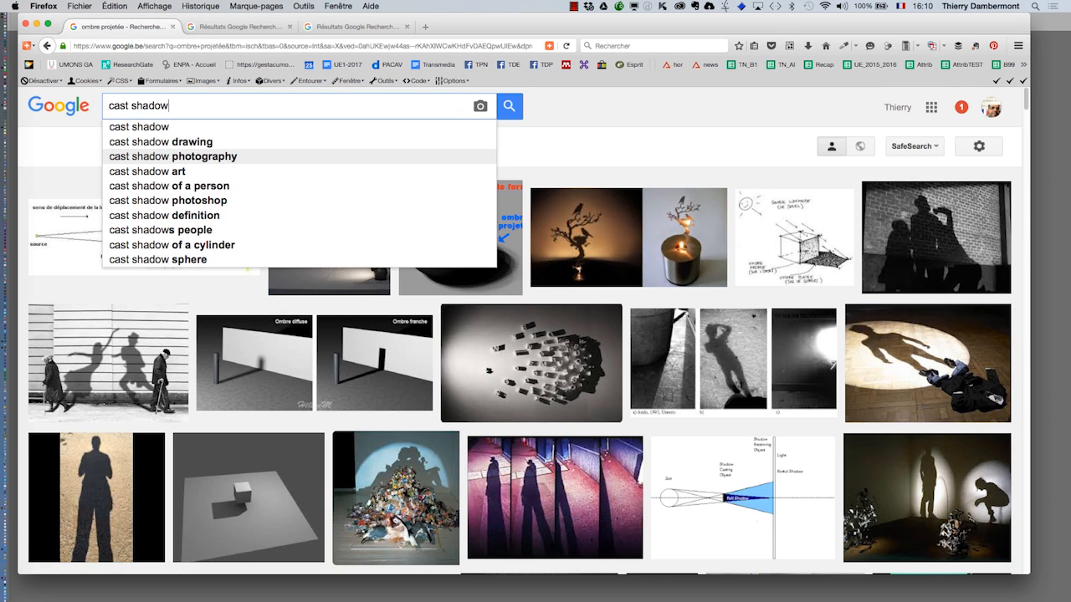
key("Return")
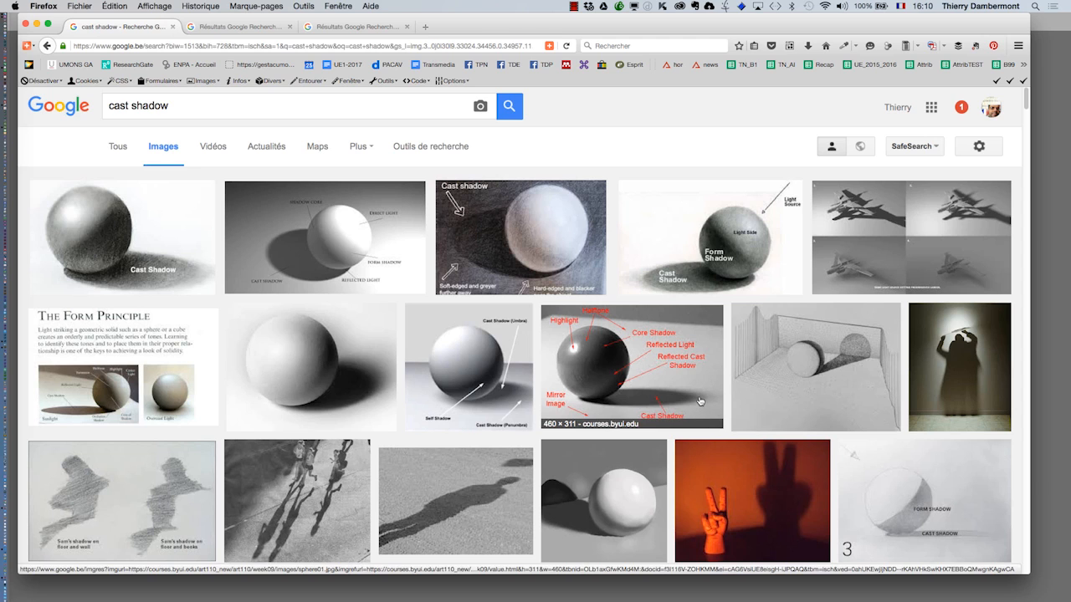
left_click(674, 382)
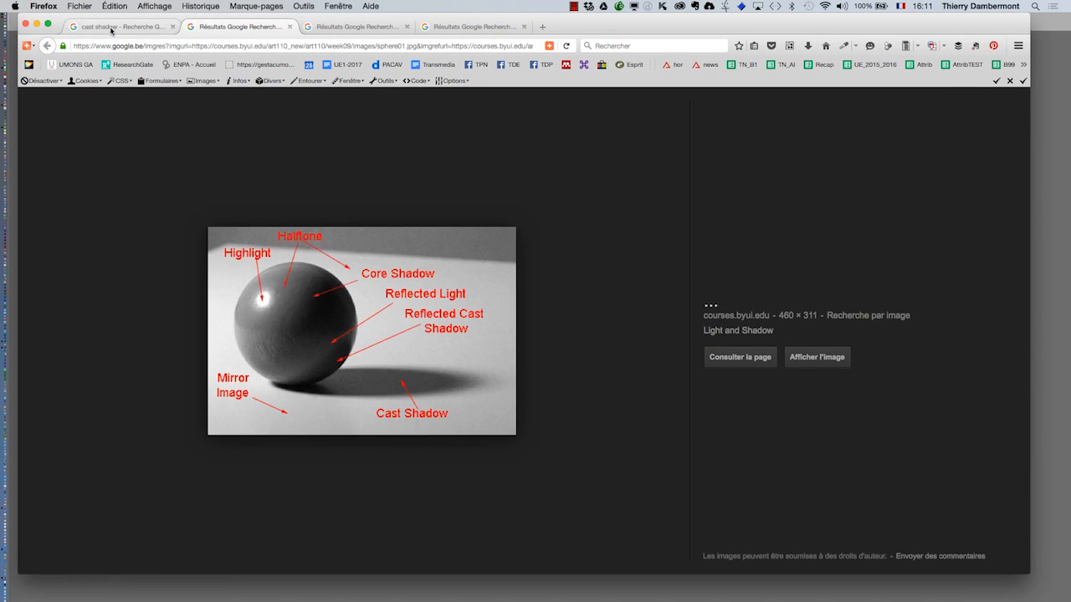
left_click(109, 29)
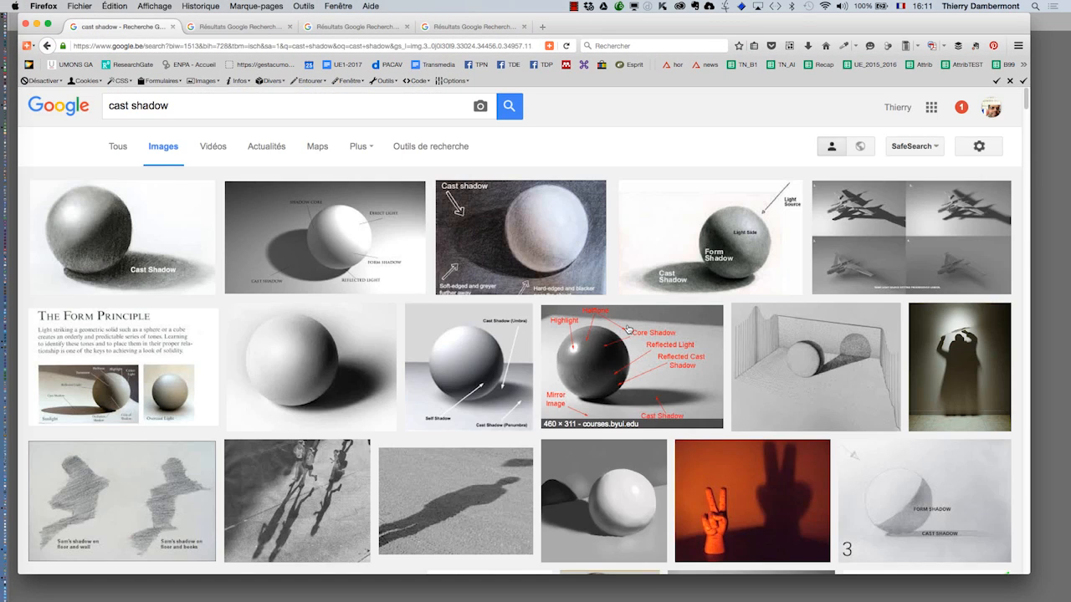
Open the amrita.edu photo of a person's shadow on the ground in a new tab, show the original image and enlarge it
scroll(627, 329, "down", 4)
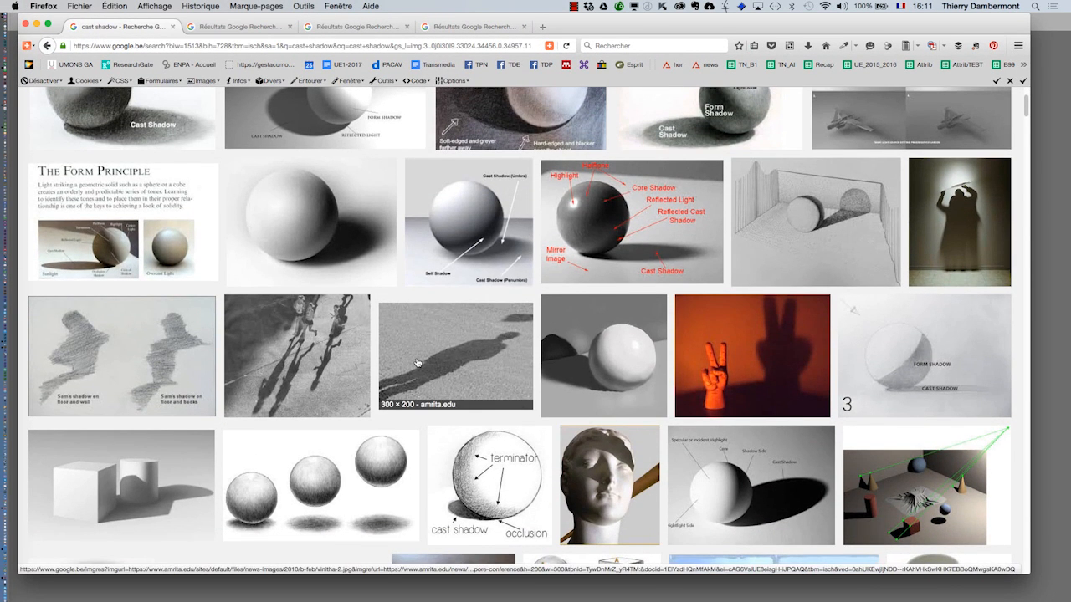
left_click(417, 362, "super")
left_click(245, 29)
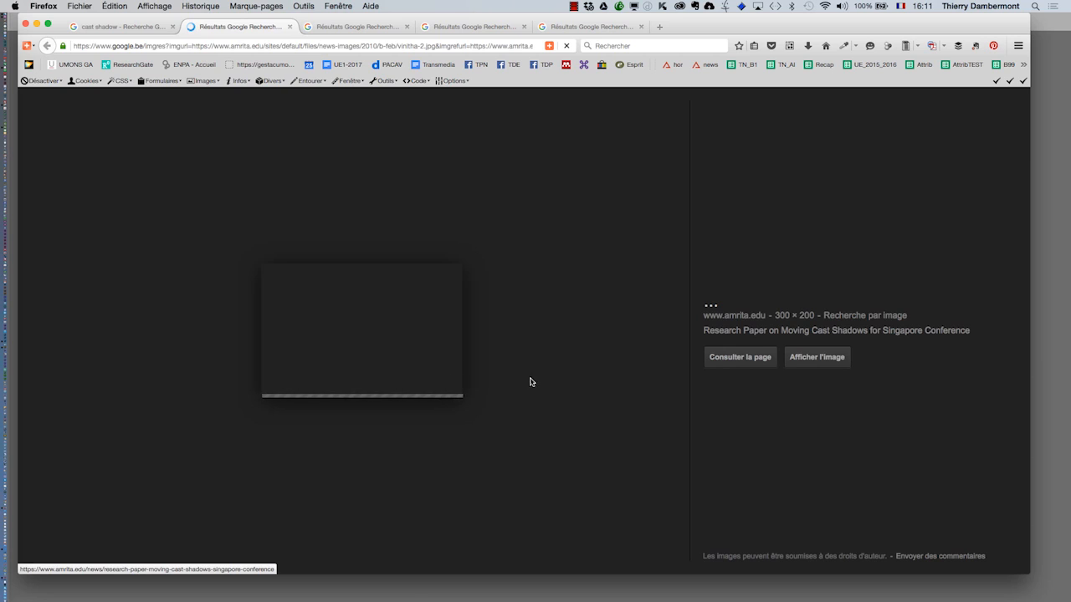
left_click(813, 357)
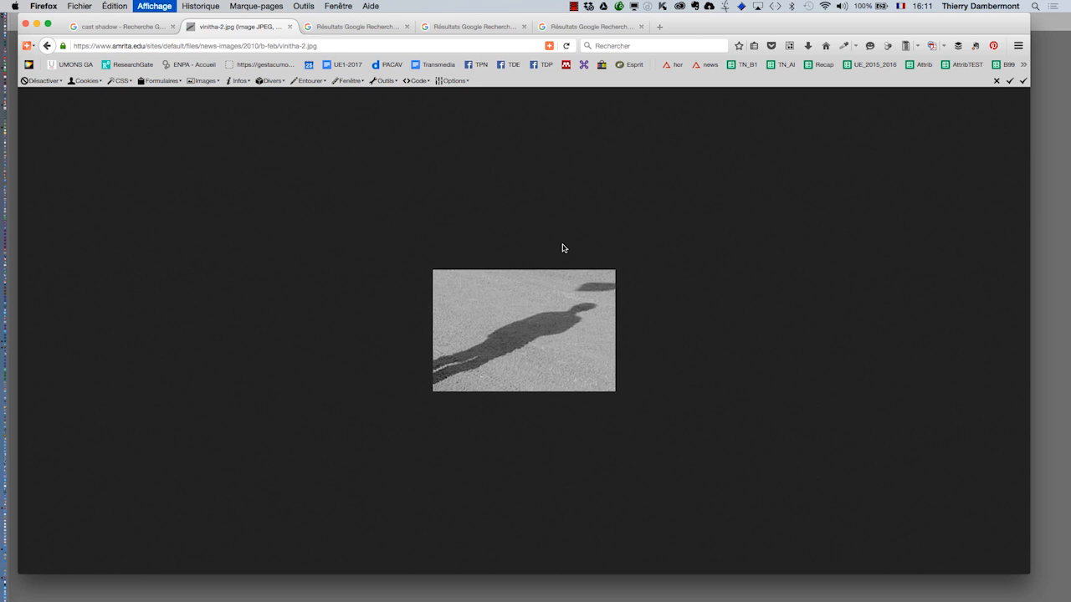
key("super+plus")
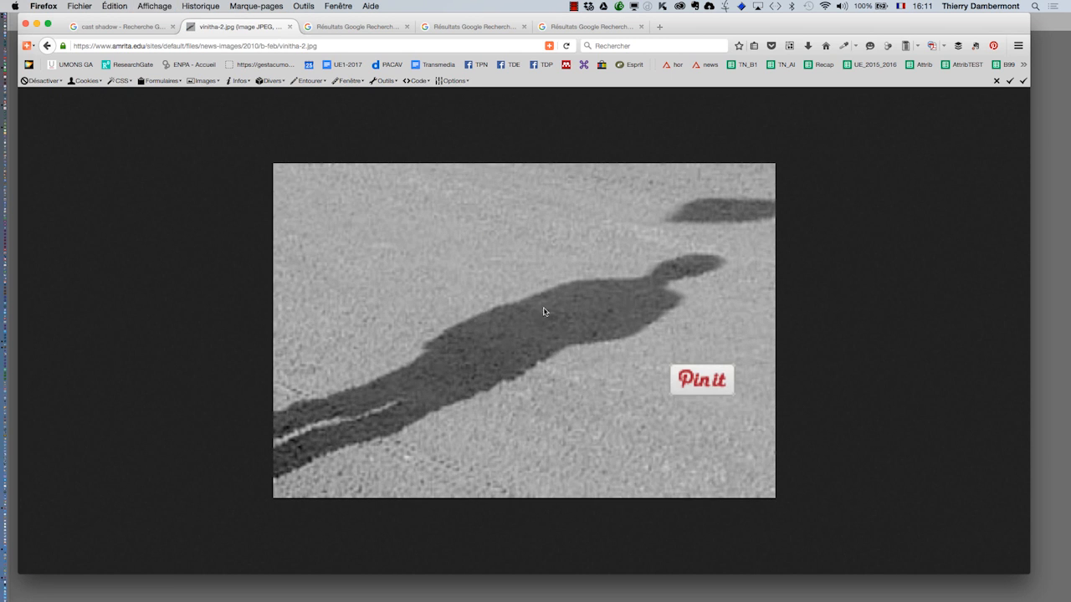